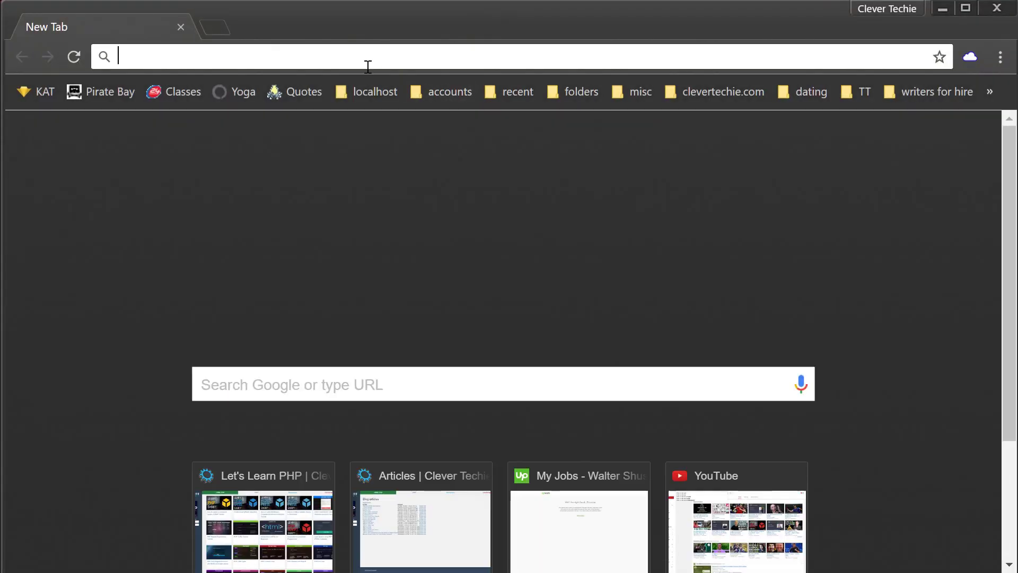
text(http)
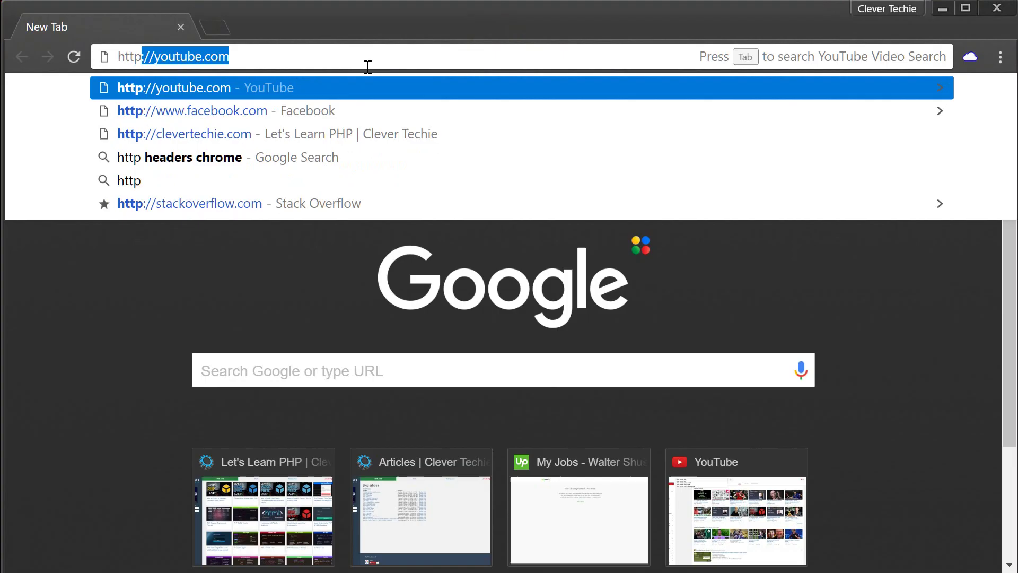
text(s://cle)
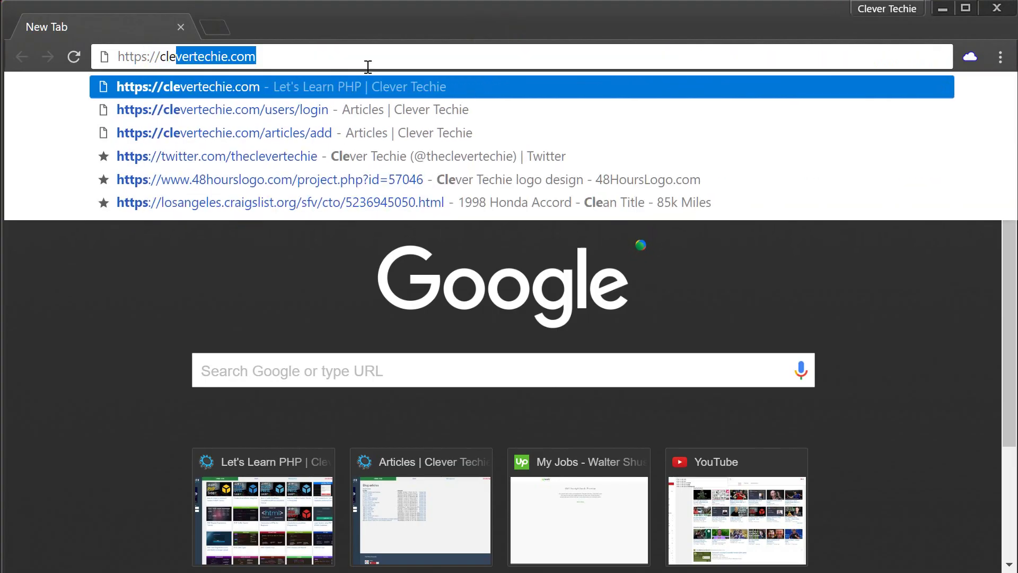
text(vertechie.com/)
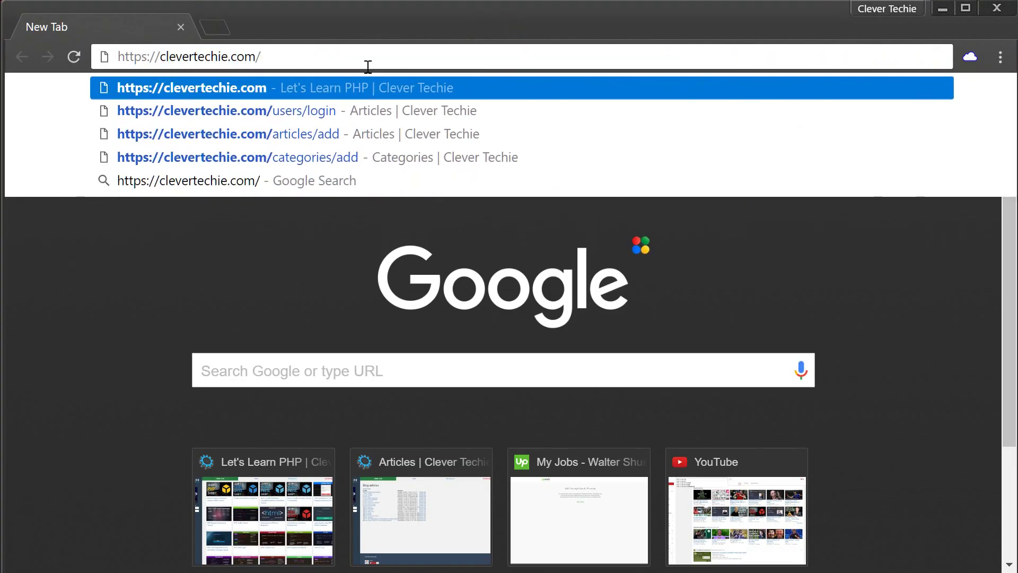
text(img/)
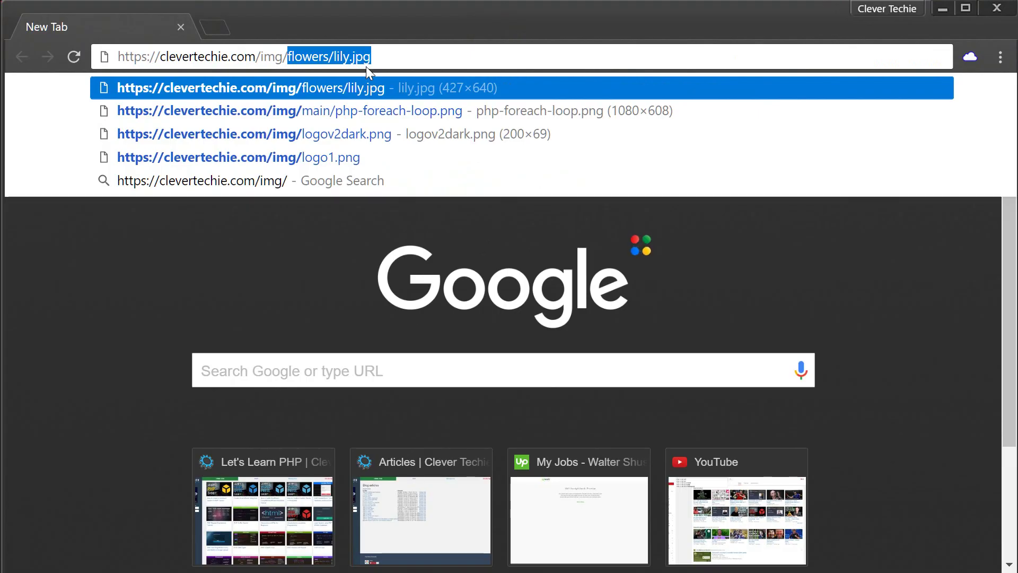
key(Right)
key(Return)
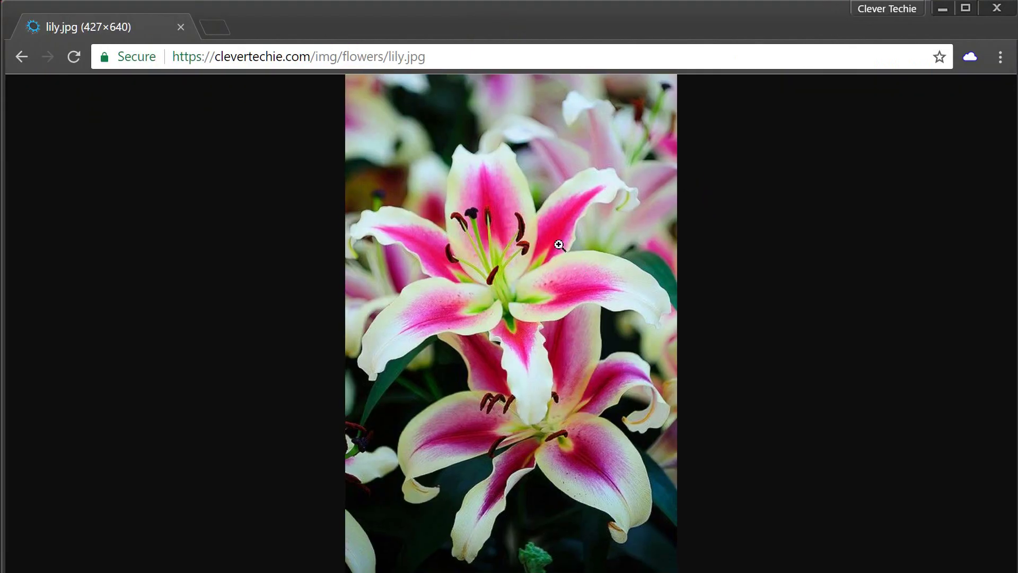
Step: Inspect the image's HTTP headers, noting the image/jpeg Content-Type in the response
click(969, 56)
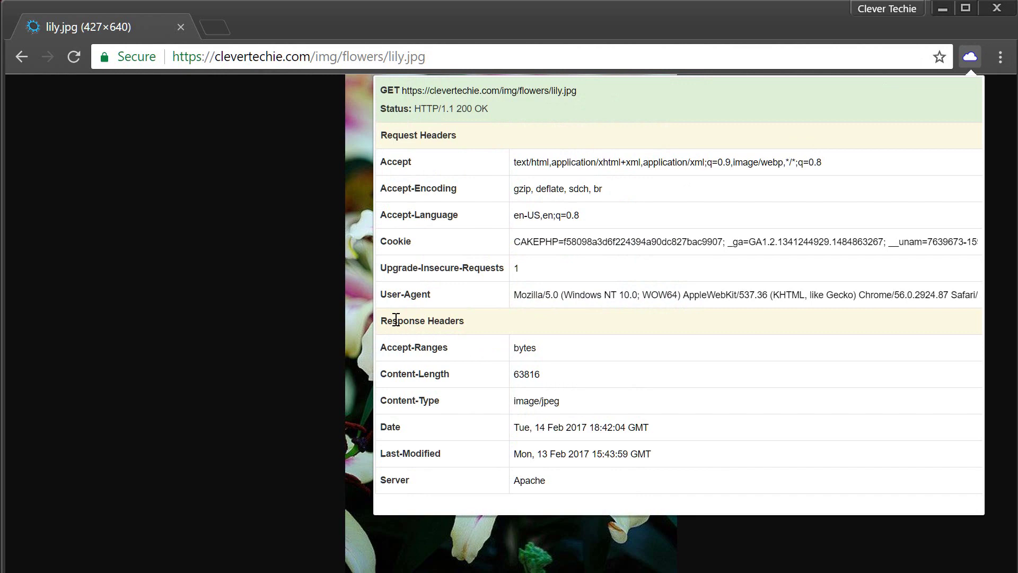
drag(390, 320, 456, 321)
triple_click(412, 401)
click(539, 398)
click(601, 401)
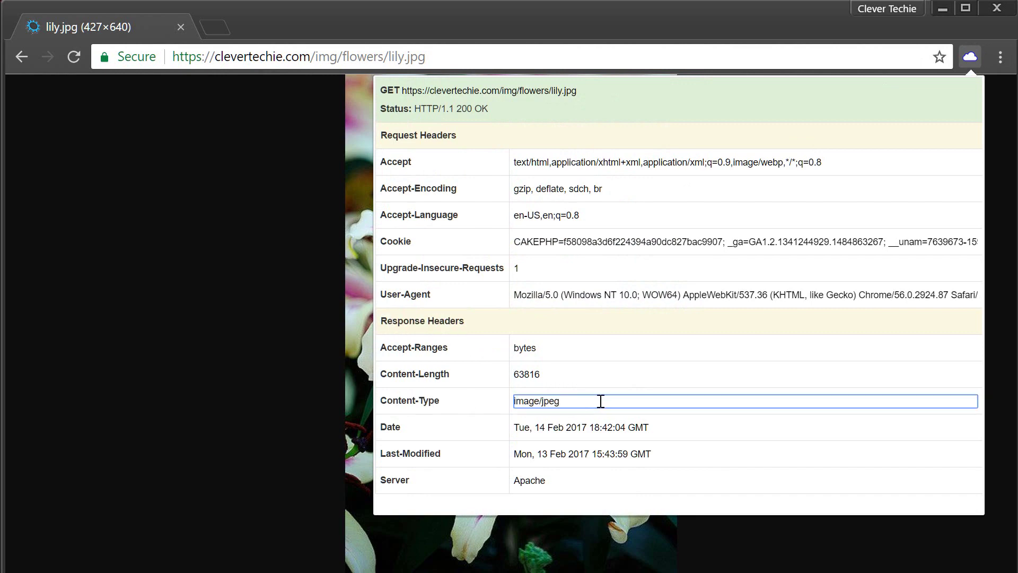
click(429, 24)
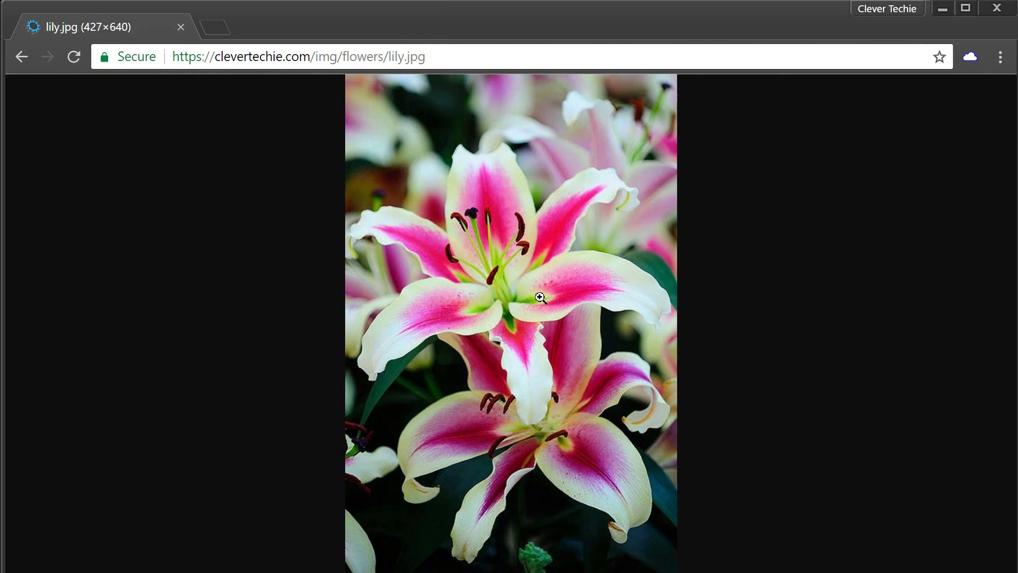
Step: Go to clevertechie.com/lily.html and view its HTTP headers in the extension popup
click(329, 58)
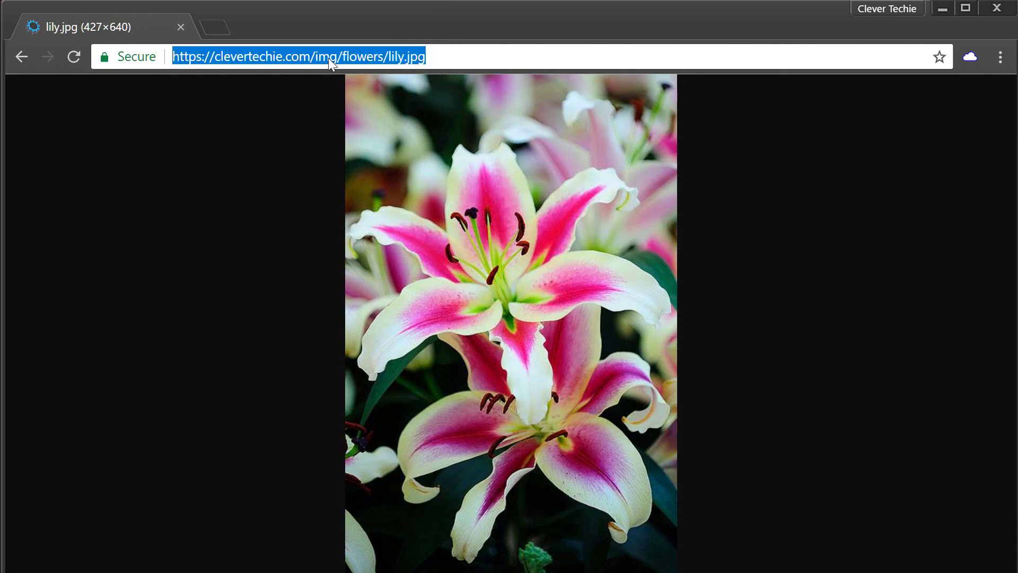
drag(311, 56, 520, 59)
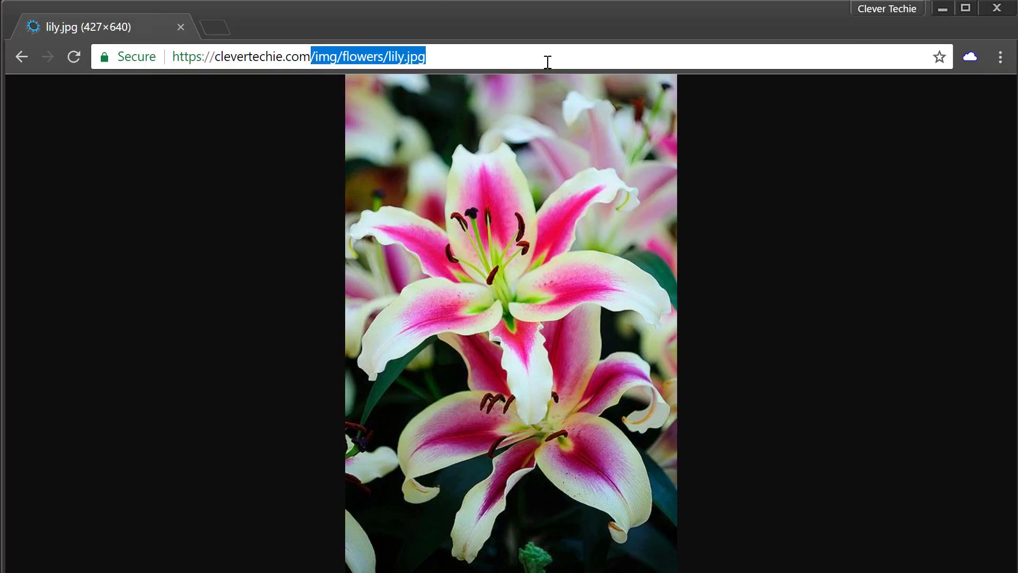
text(/lily.html)
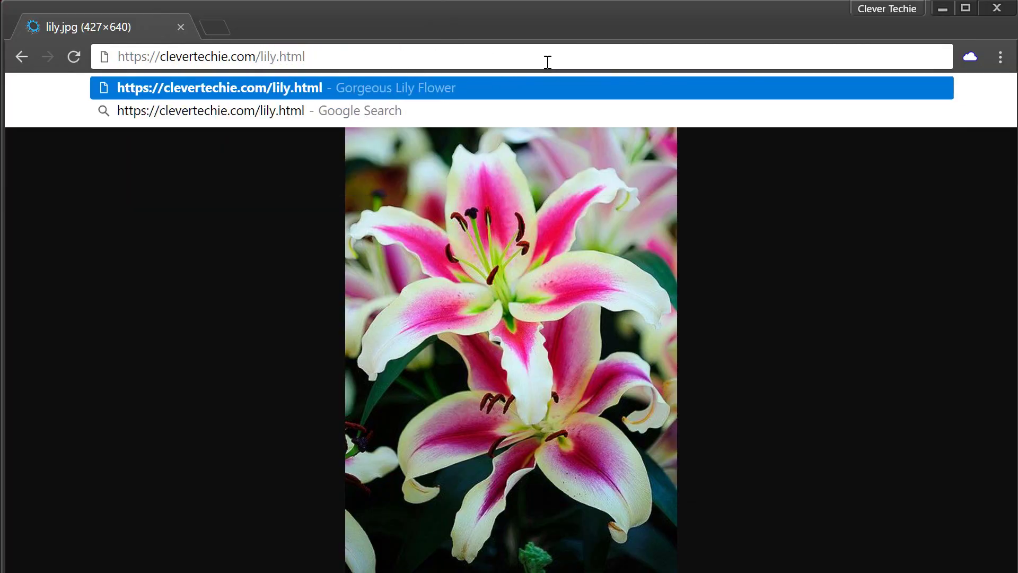
key(Return)
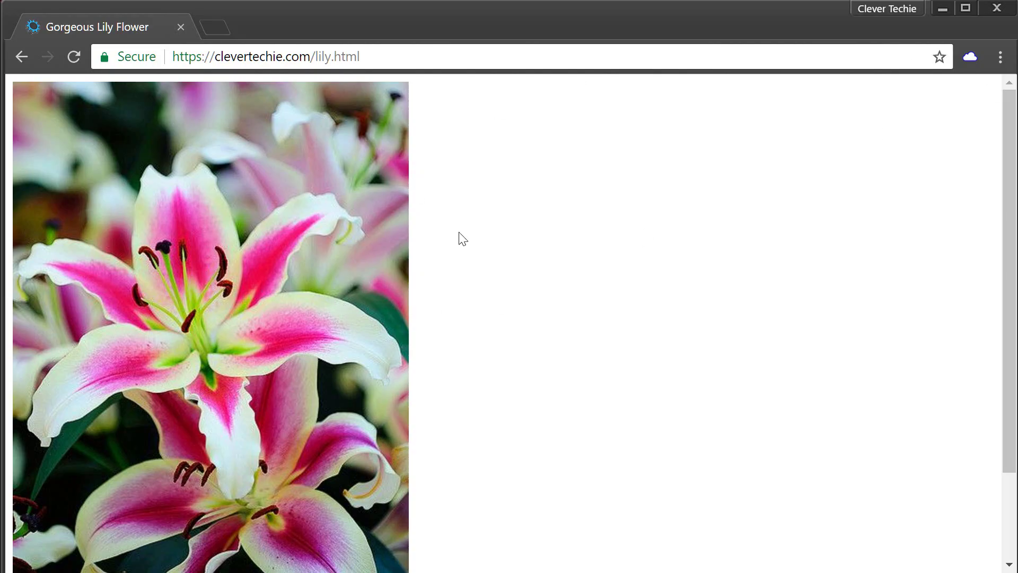
click(969, 64)
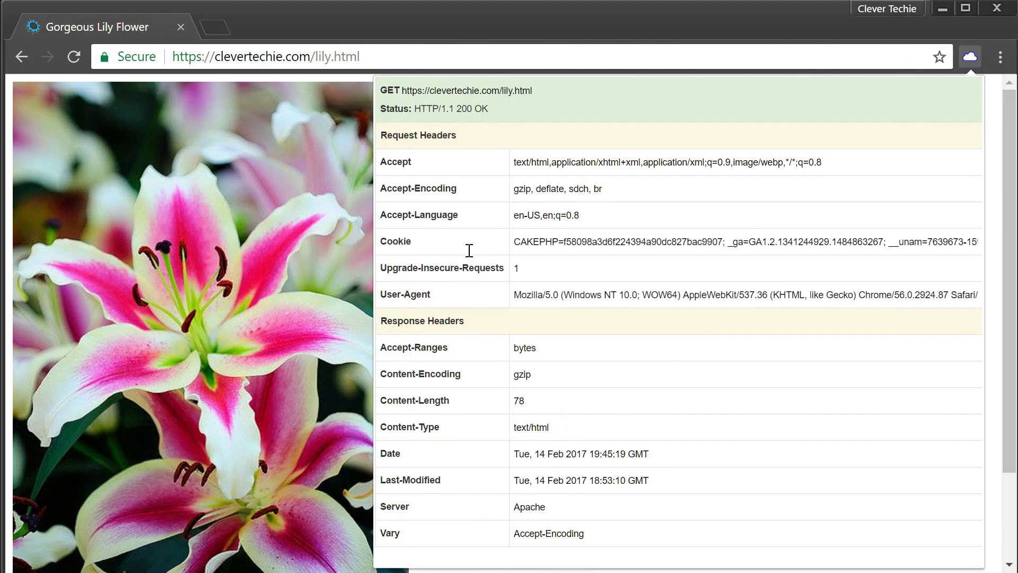
click(332, 25)
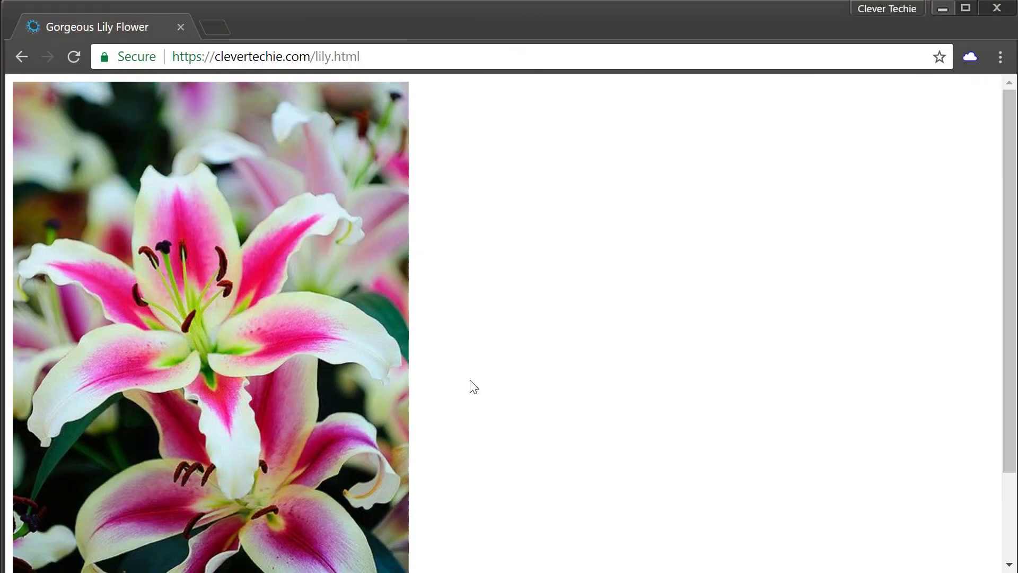
Step: Strip lily.html from the address to load the clevertechie.com home page
click(370, 61)
drag(315, 57, 345, 57)
key(BackSpace)
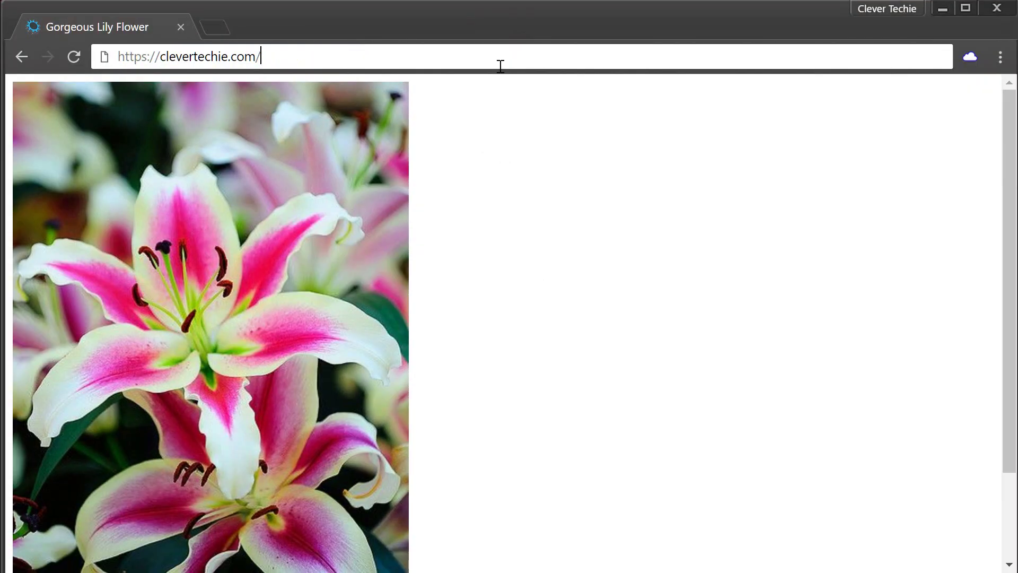
key(Return)
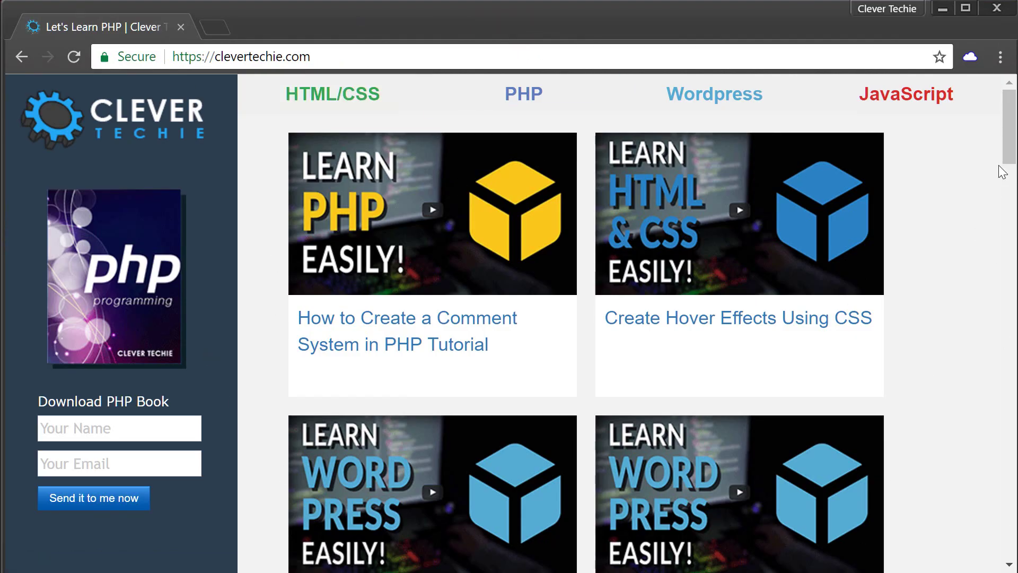
Step: Scroll down the home page and open the PHP User Registration Form tutorial
drag(1009, 153, 1010, 127)
scroll(872, 352, down, 10)
scroll(448, 329, down, 5)
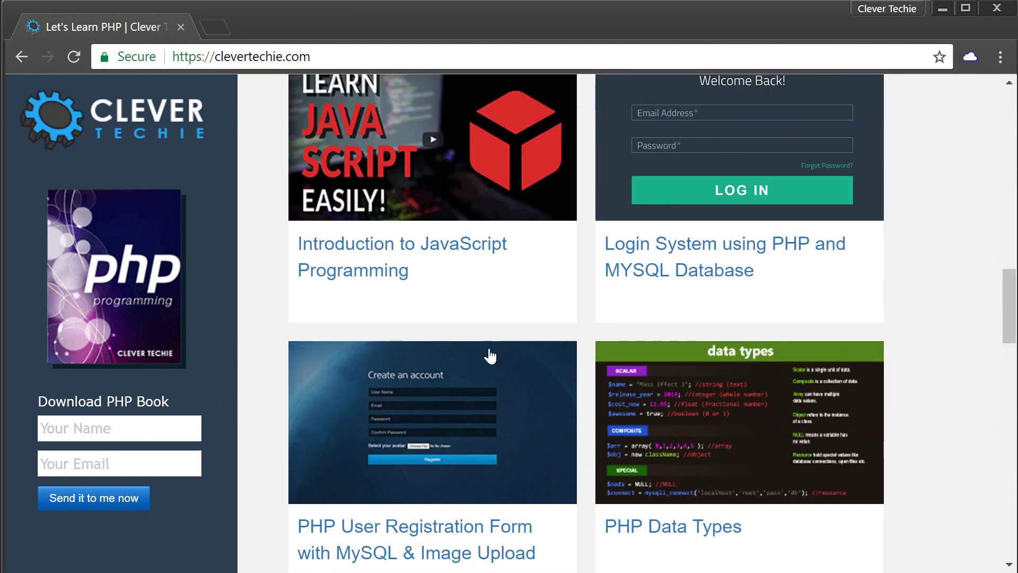
click(439, 425)
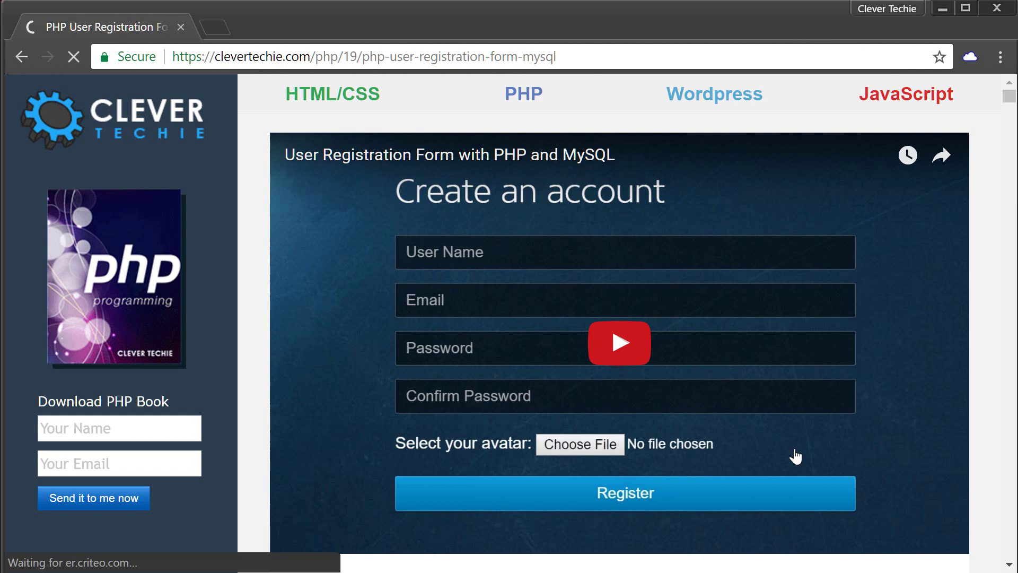
scroll(732, 333, down, 10)
scroll(650, 370, up, 10)
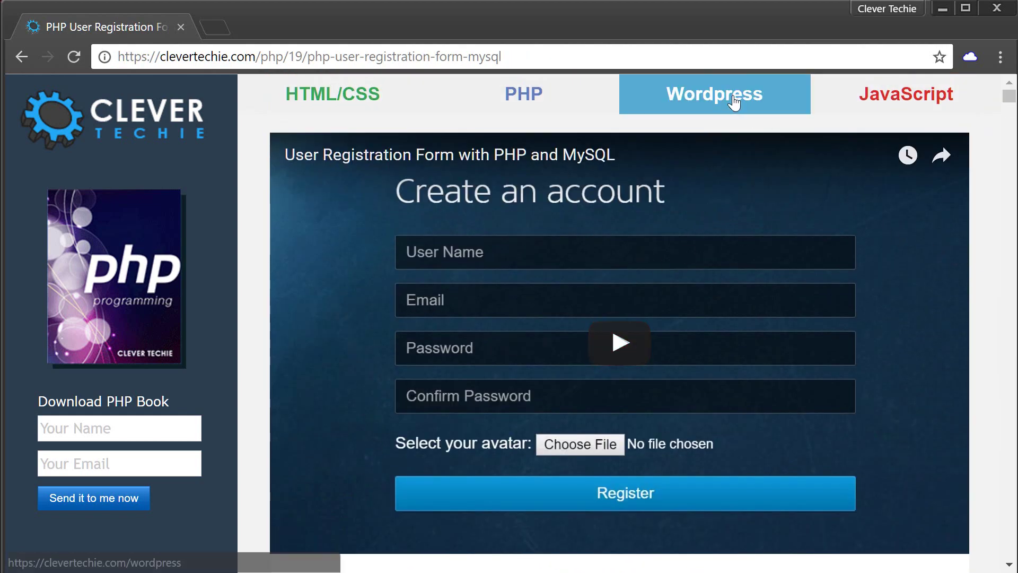
Step: Open the JavaScript section and scroll through its tutorial listing
click(714, 93)
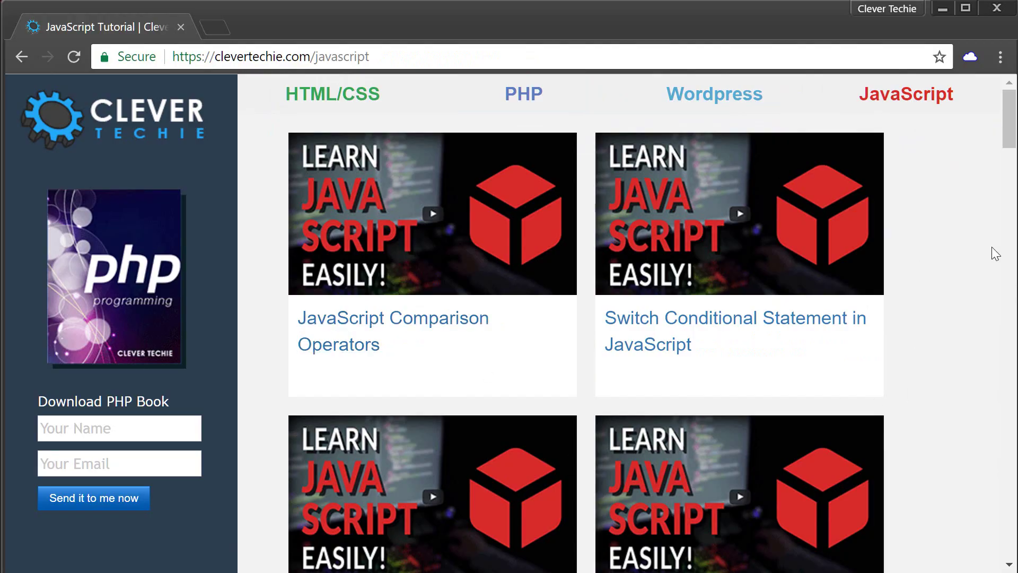
scroll(957, 241, down, 10)
scroll(643, 352, down, 9)
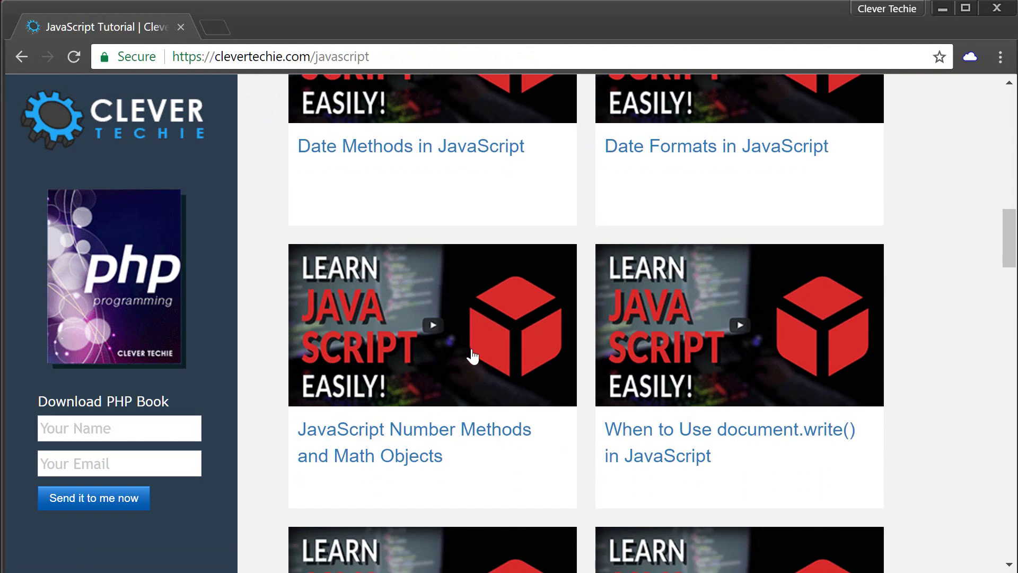
scroll(470, 357, up, 5)
scroll(185, 279, up, 5)
Step: Use the Clever Techie logo at the top of the sidebar to reach the home page
click(163, 144)
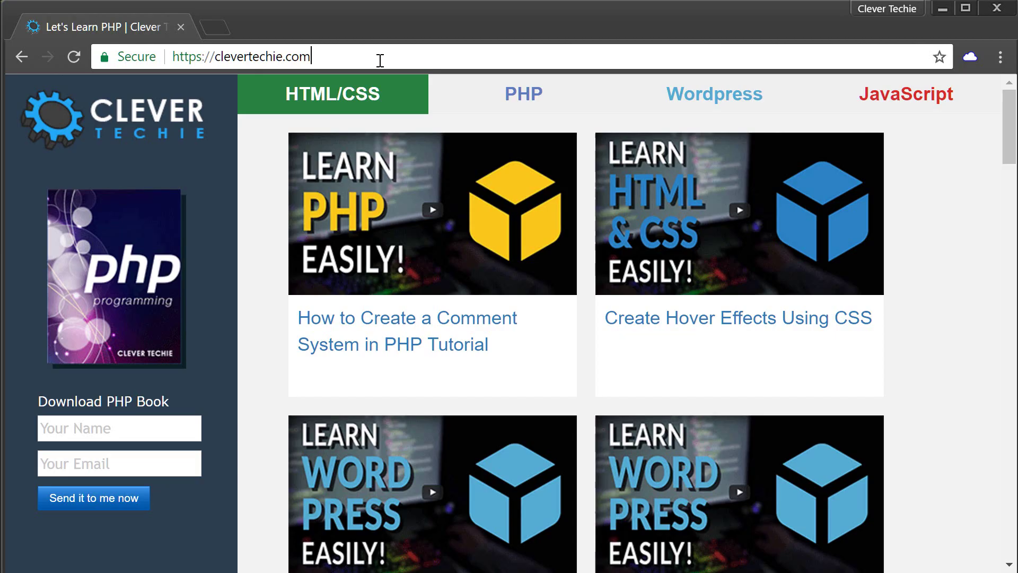
Step: Reload the clevertechie.com home page from the address bar
click(380, 60)
key(Return)
click(322, 60)
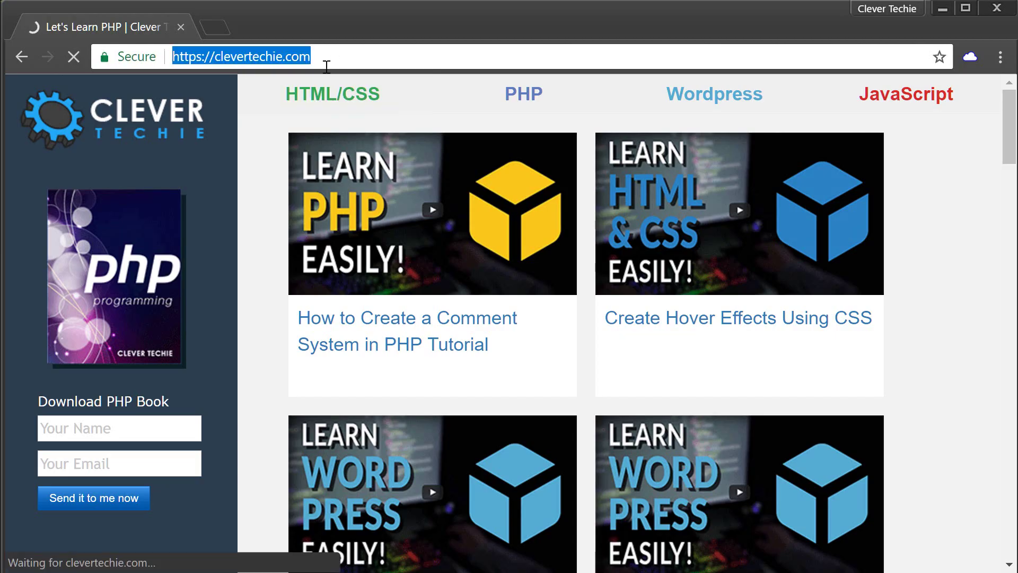
click(322, 59)
Step: View the home page's HTTP headers, highlighting the GET request line
click(969, 57)
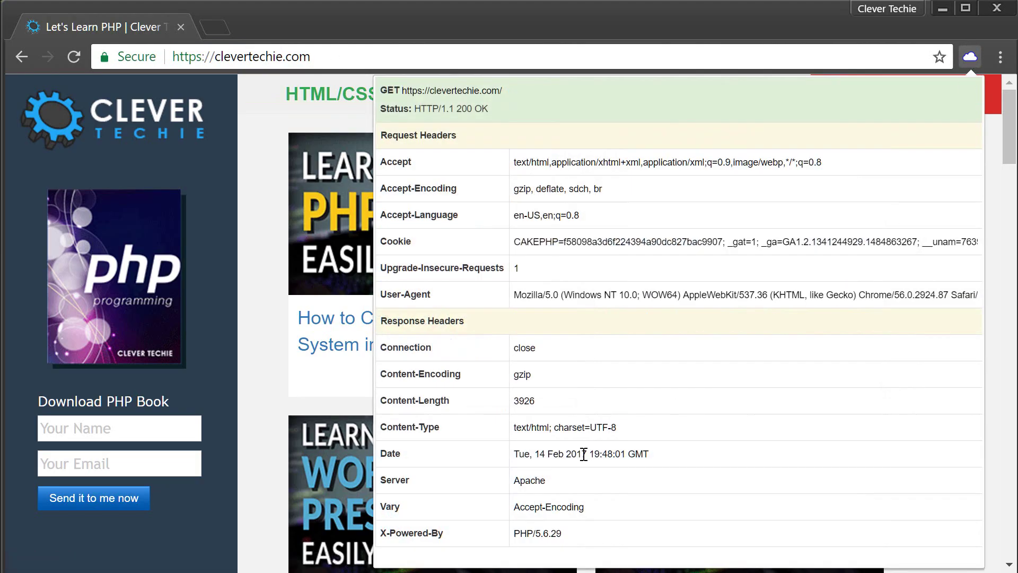
double_click(381, 91)
triple_click(418, 93)
click(388, 92)
double_click(388, 93)
click(398, 95)
click(435, 36)
Step: Open the How to Create a Comment System in PHP Tutorial and check its headers
click(425, 336)
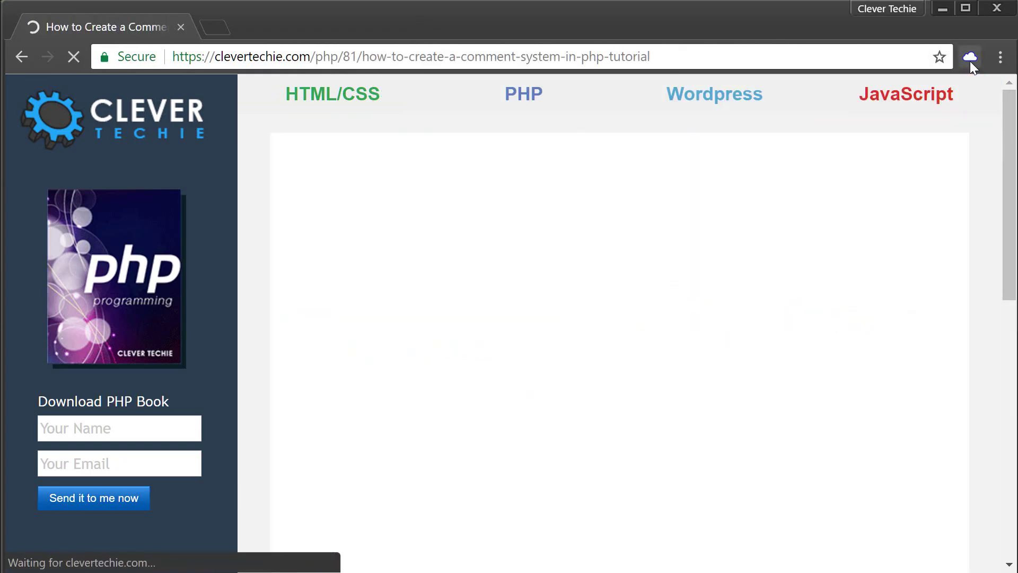
click(970, 61)
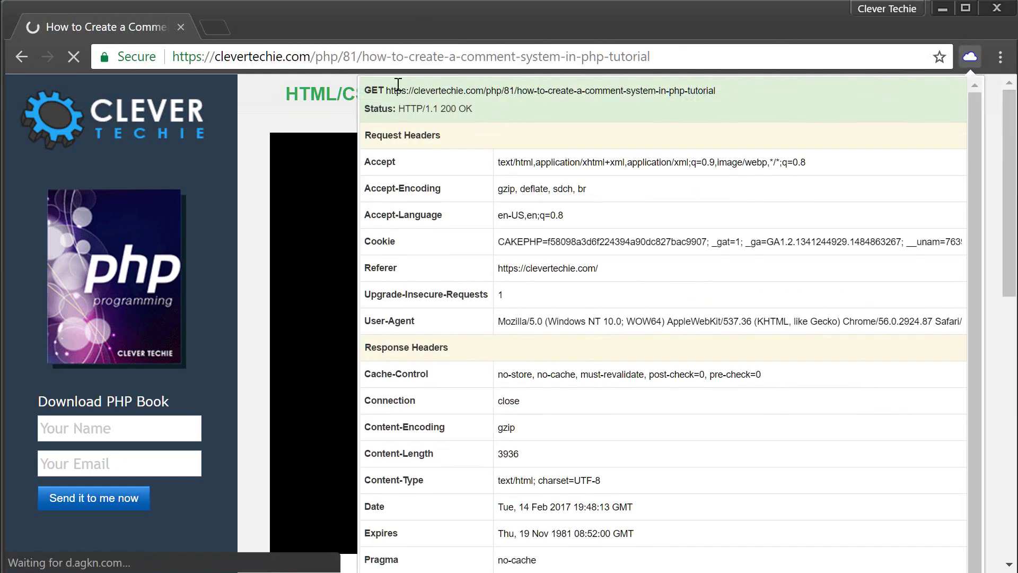
click(415, 26)
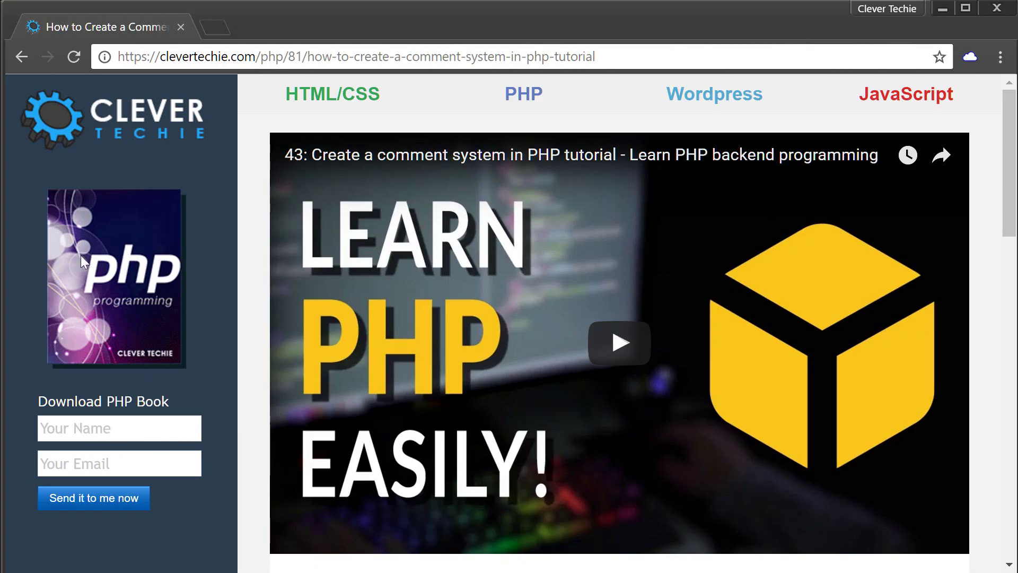
Step: Submit the PHP book form with a name and saved e-mail, then view the POST headers
click(153, 430)
text(Vladi)
key(Tab)
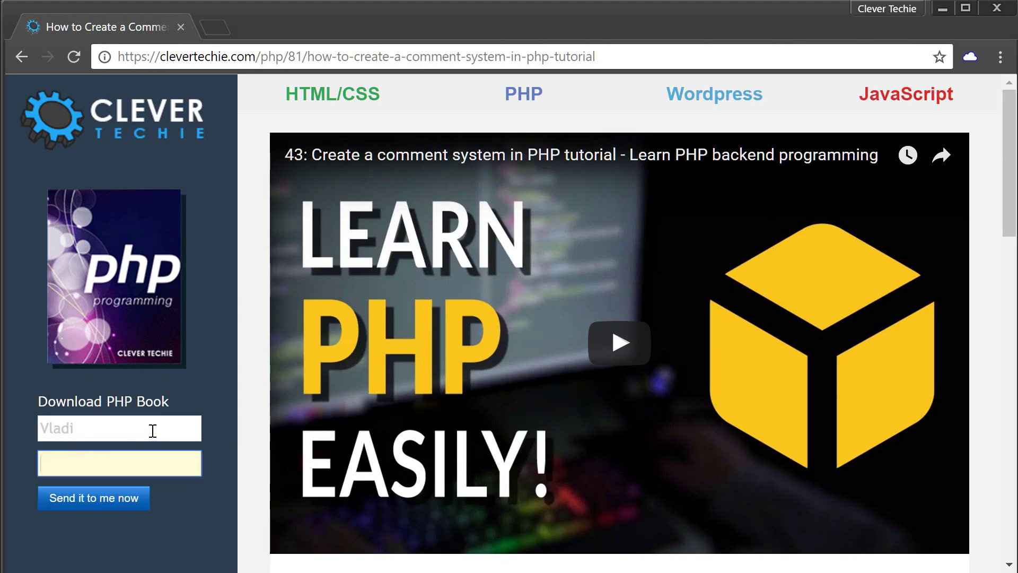
click(137, 455)
text(s)
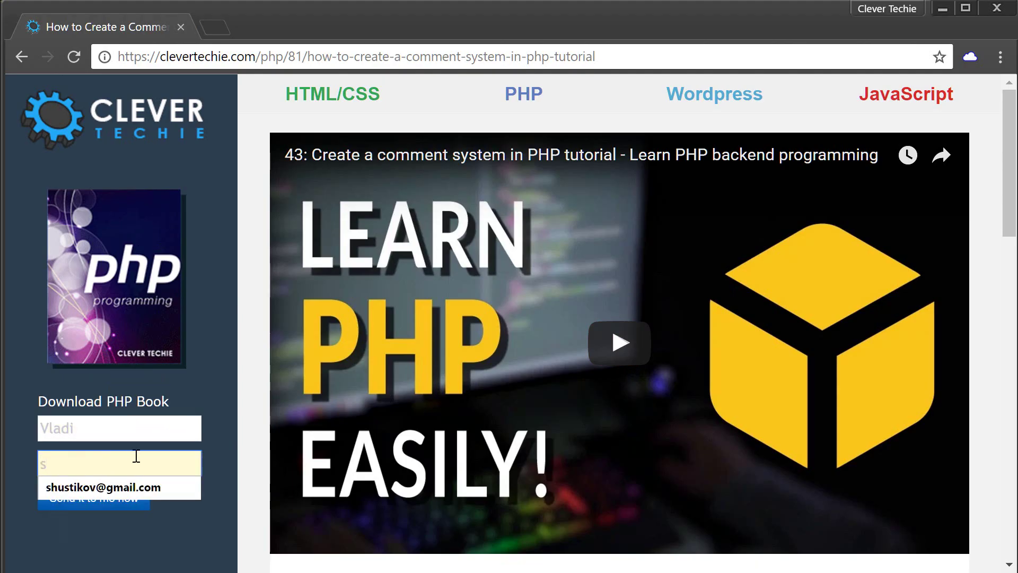
click(171, 483)
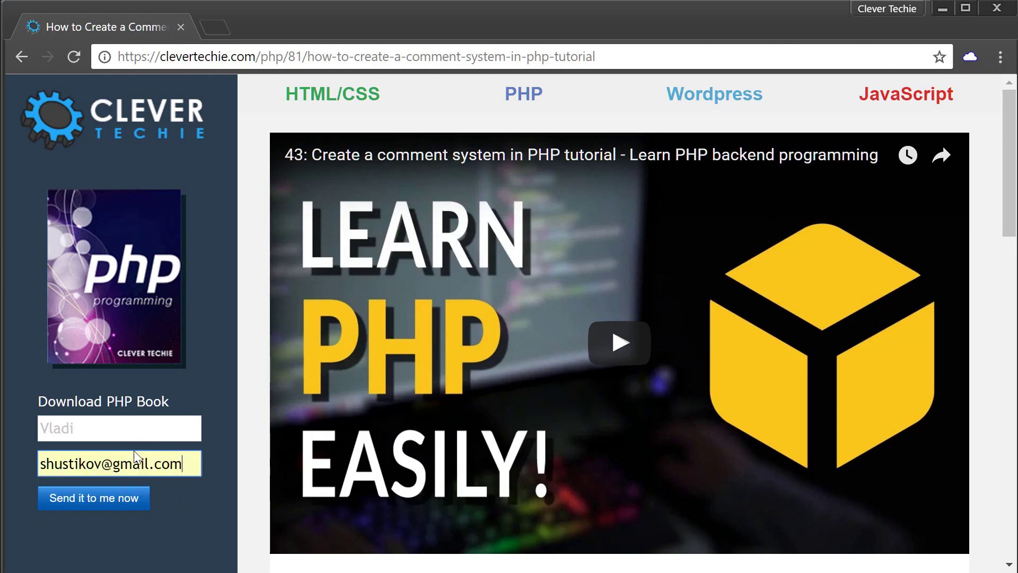
click(97, 506)
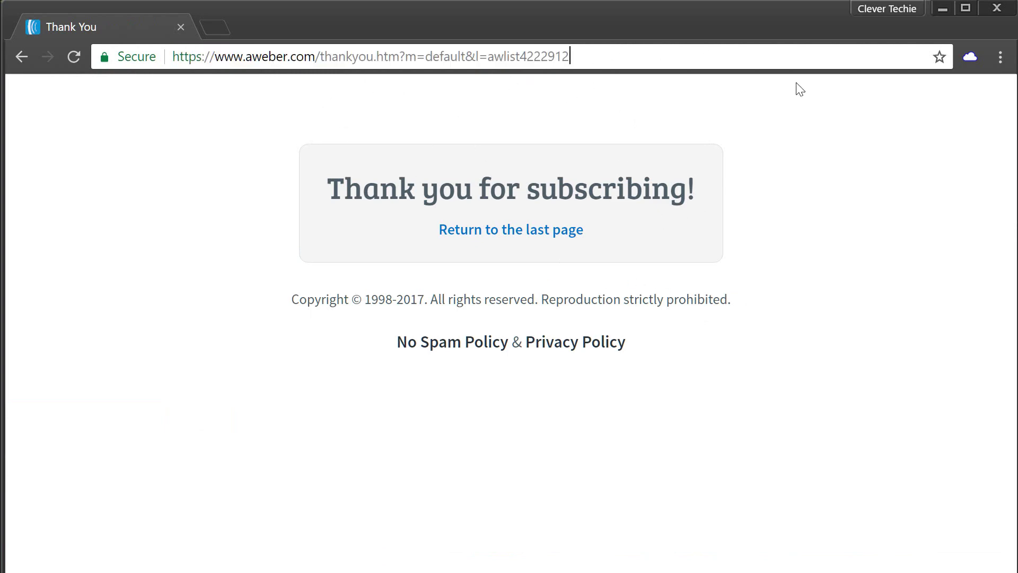
click(971, 57)
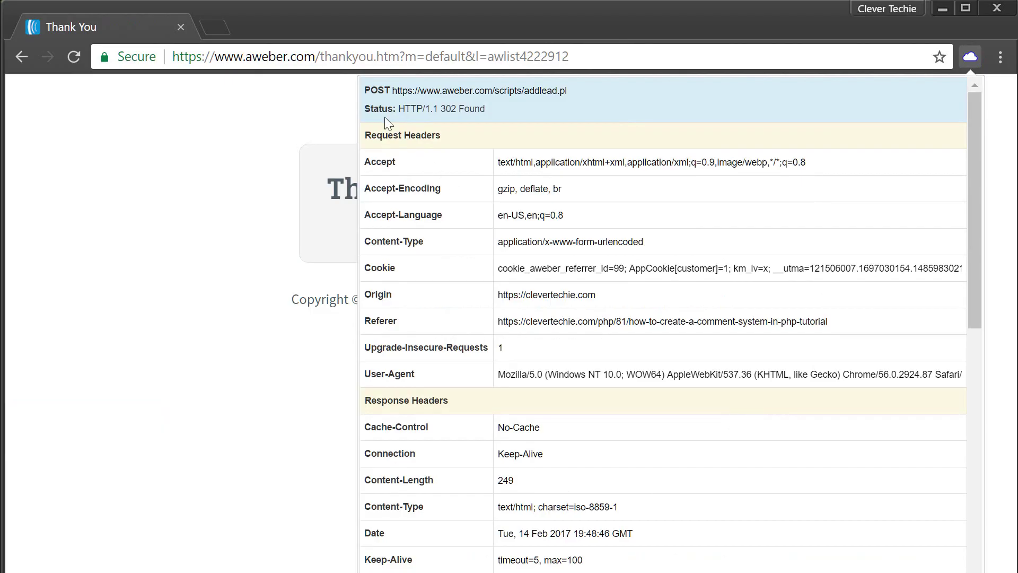
Step: Highlight the POST method, request URL and Content-Type, then go back to the comment system tutorial
double_click(368, 91)
click(587, 91)
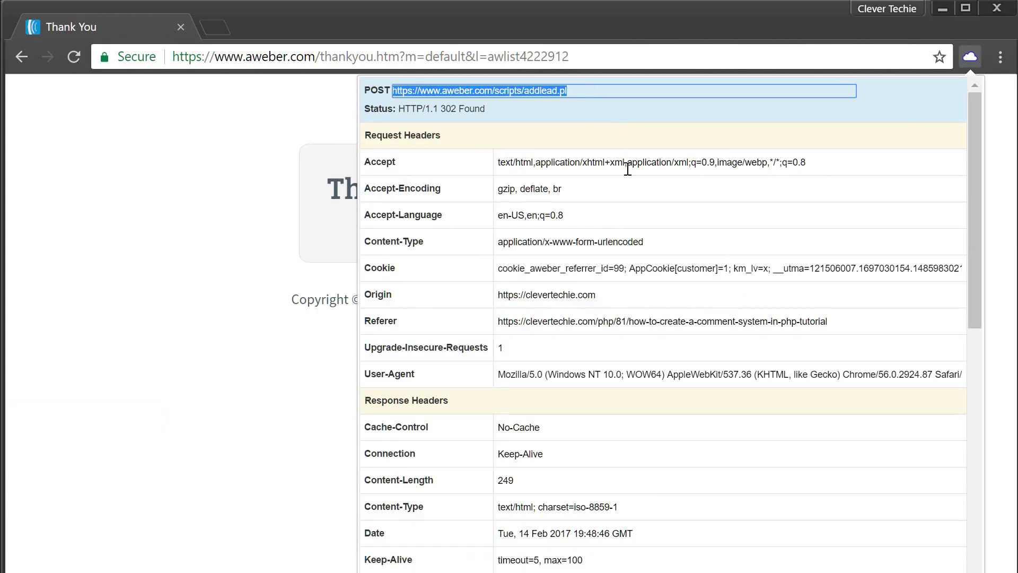
click(655, 244)
click(224, 345)
key(alt+Left)
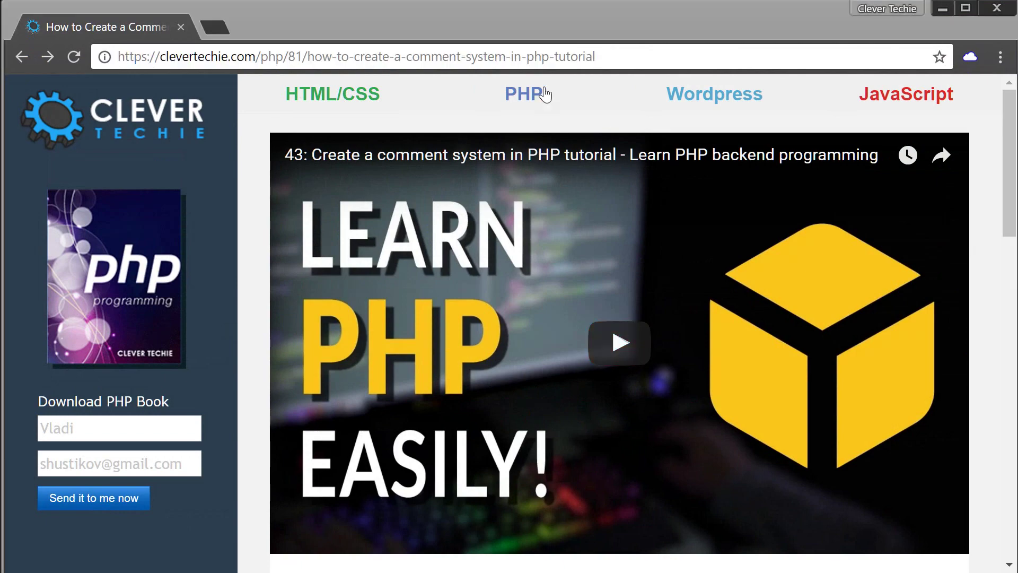
Step: Load flickr.com/services/api/ by pasting the address
click(557, 57)
text(https://www.flickr.com/services/api/)
key(ctrl+a)
text(https://www.flickr.com/services/api/)
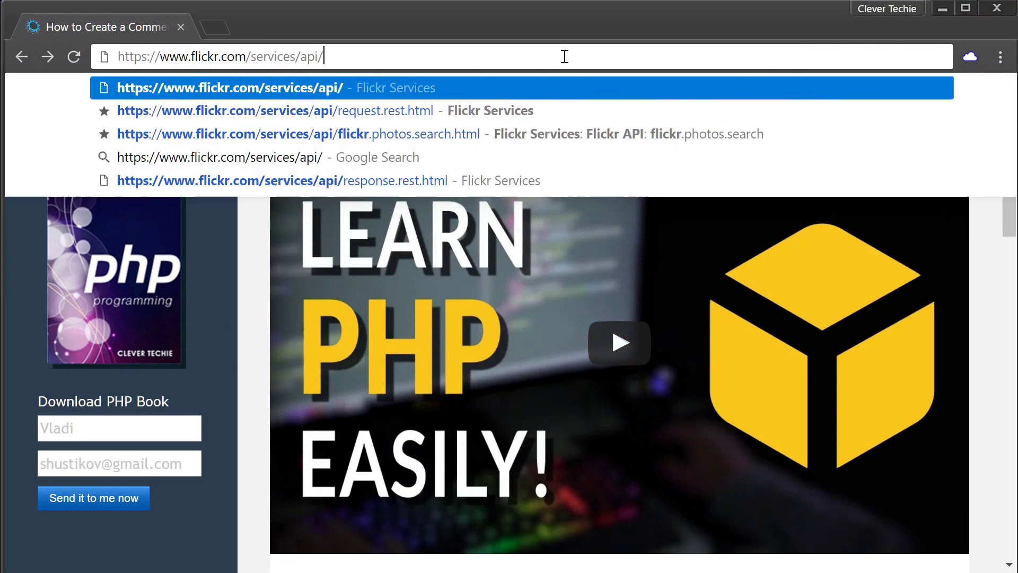
key(Return)
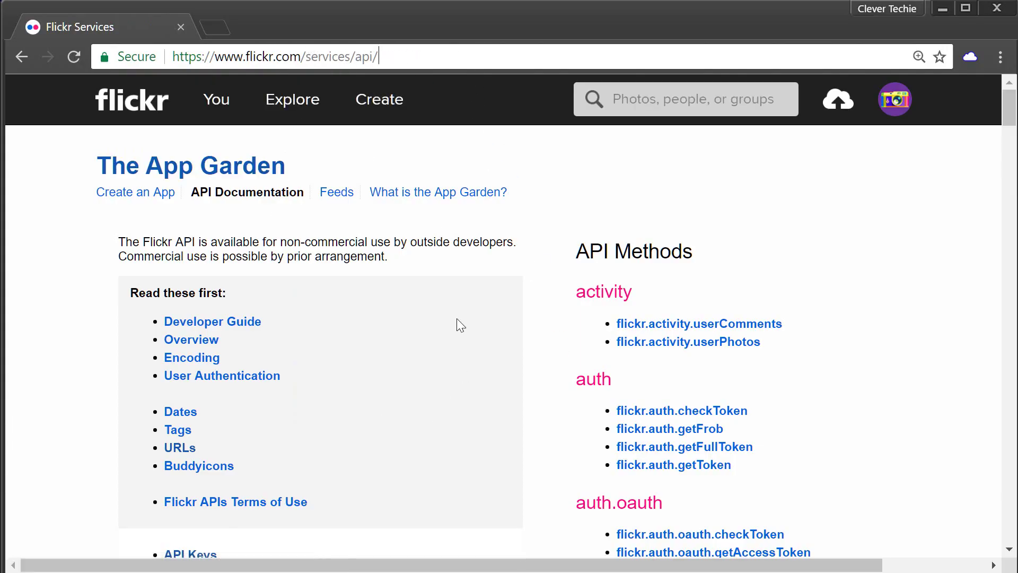
Step: Scroll the API overview and open the REST request format page
scroll(480, 296, down, 5)
scroll(479, 295, down, 3)
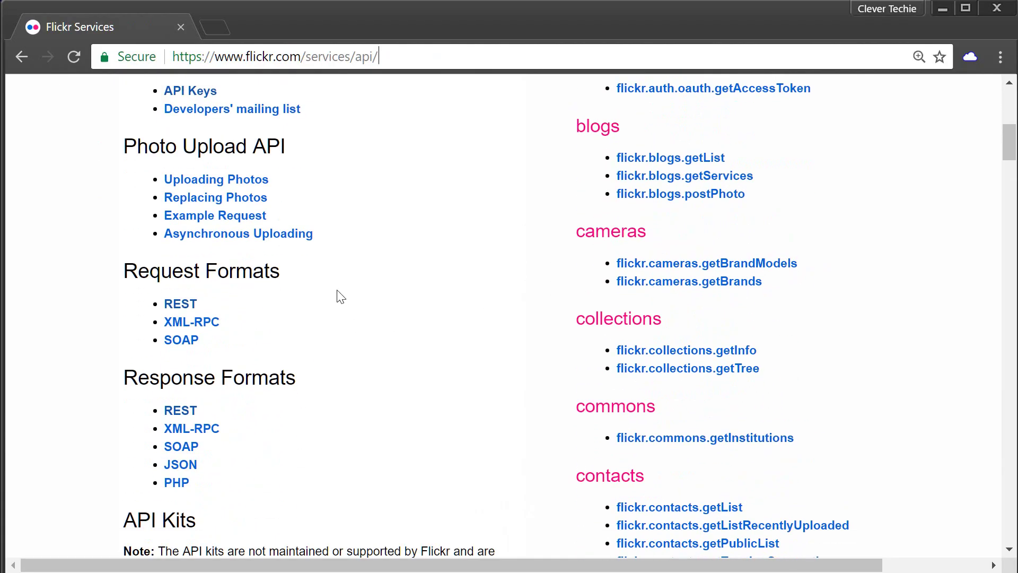
drag(125, 271, 280, 270)
click(288, 302)
click(181, 304)
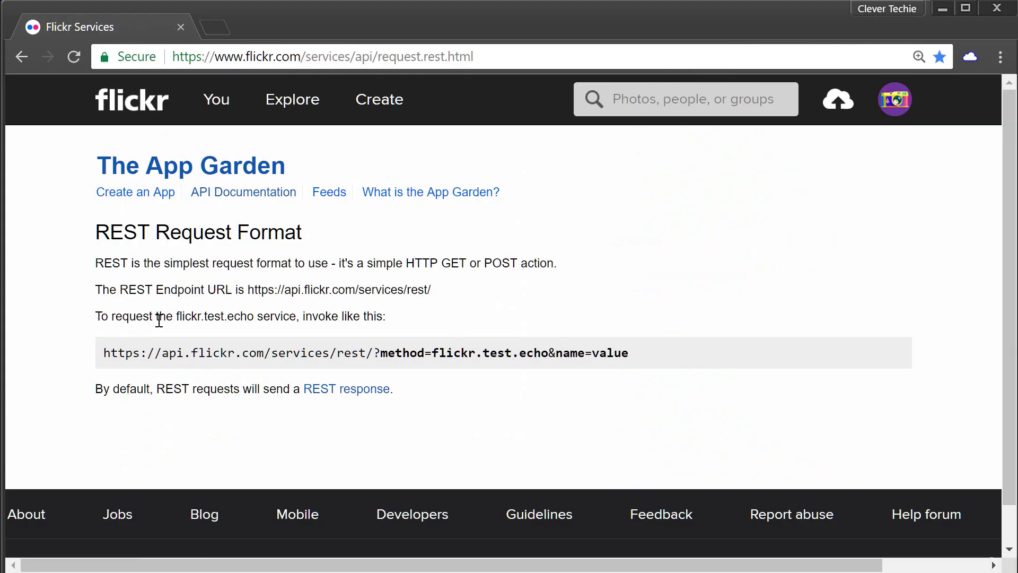
Step: Highlight the REST endpoint and example request URLs, then return to the API overview
drag(248, 290, 558, 277)
click(483, 306)
drag(644, 354, 80, 359)
click(395, 313)
key(alt+Left)
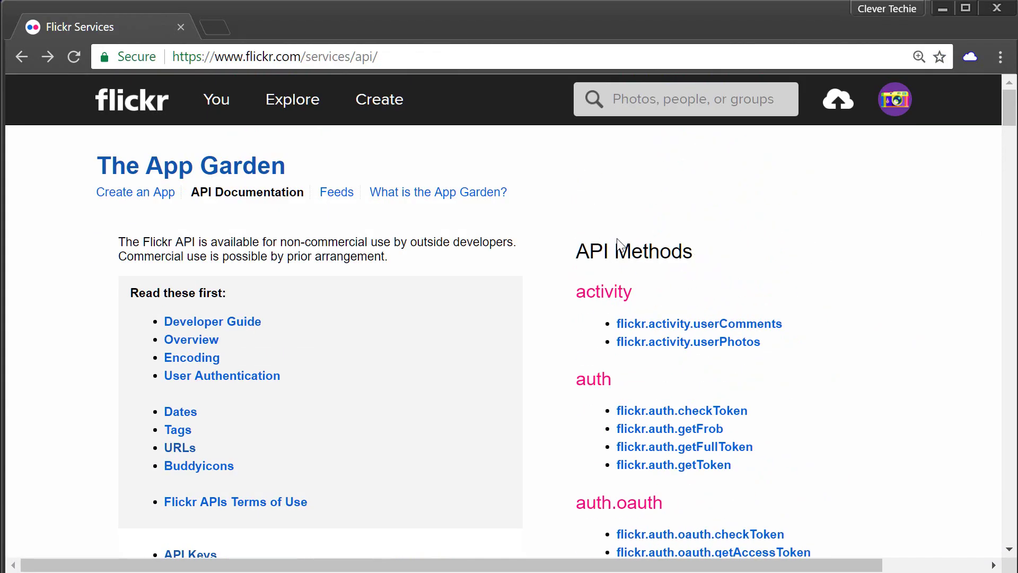
drag(1010, 112, 985, 104)
Step: Open apigee.com/console in the current tab
click(454, 57)
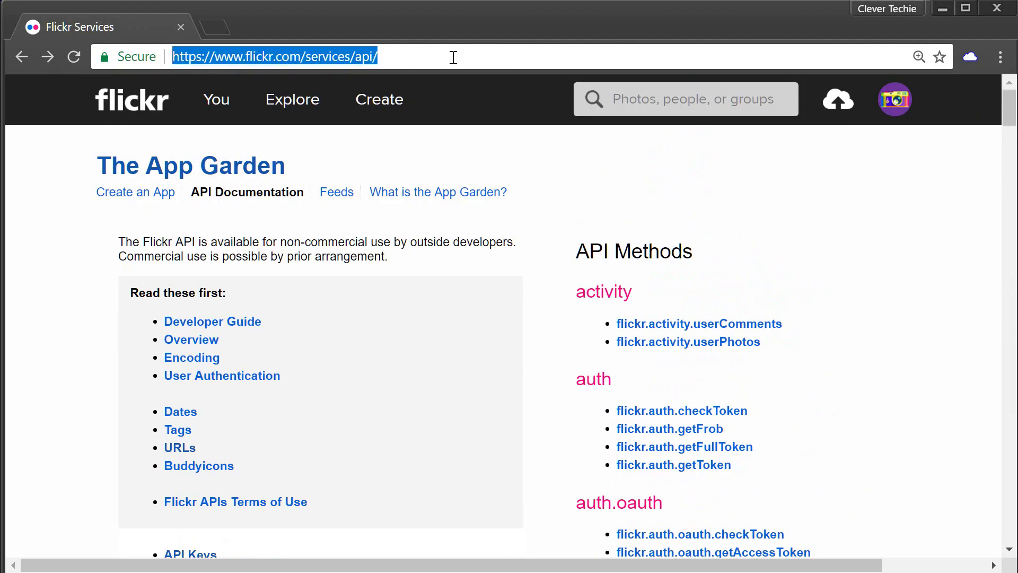
text(apigee.com/)
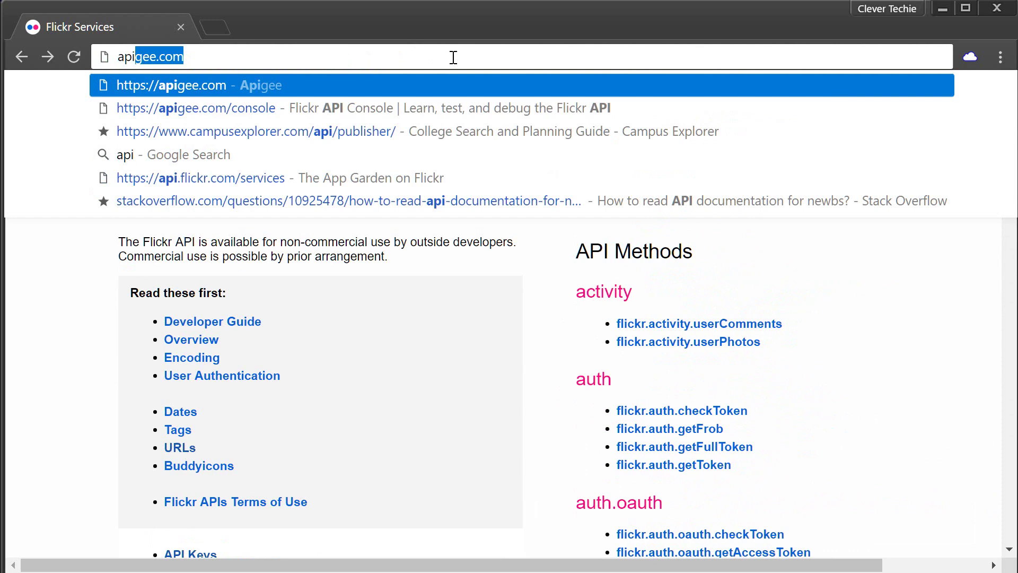
text(console)
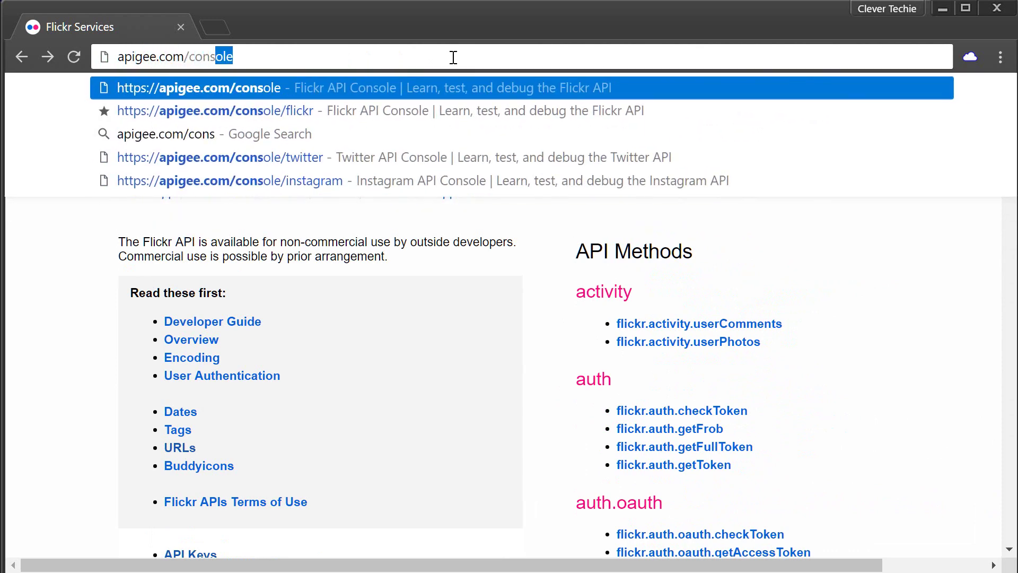
key(Return)
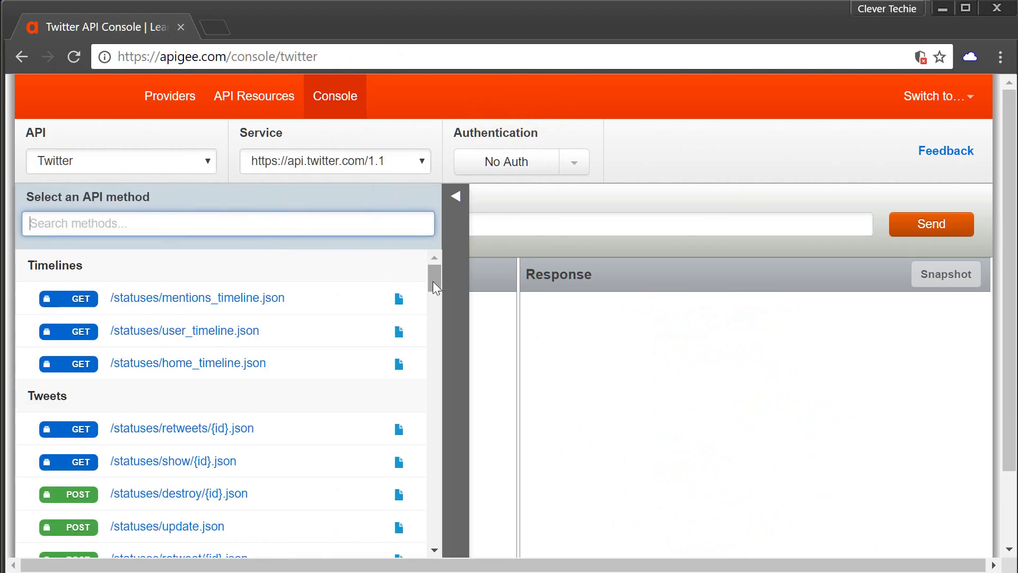
Step: Choose Flickr from the console's API list
click(209, 164)
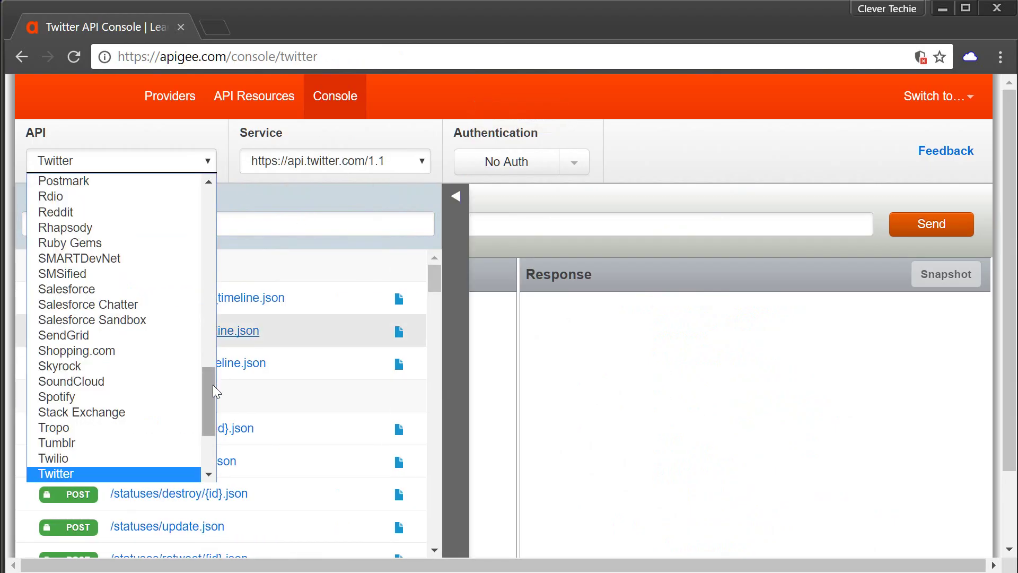
drag(213, 384, 221, 233)
scroll(195, 285, down, 1)
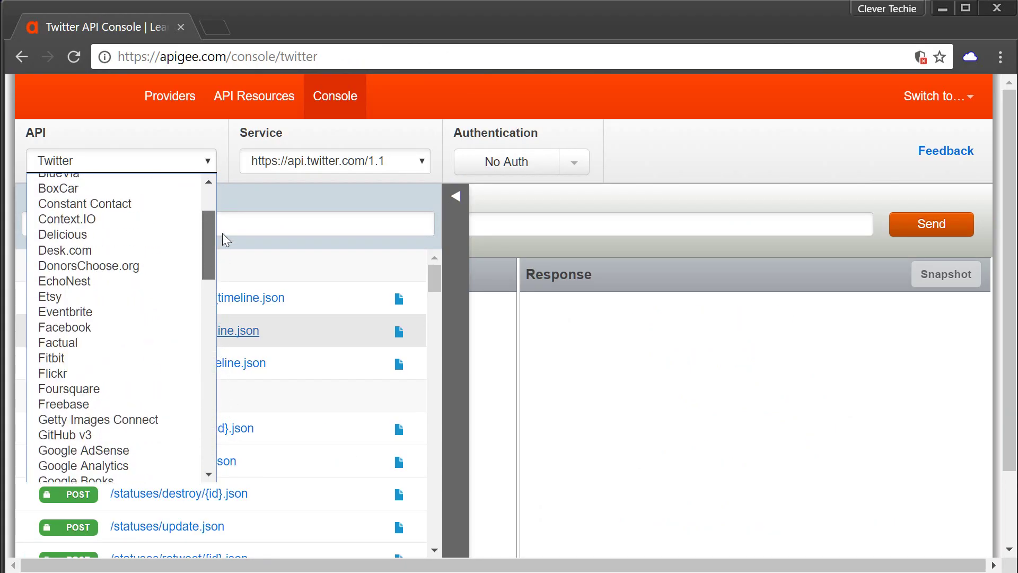
click(65, 374)
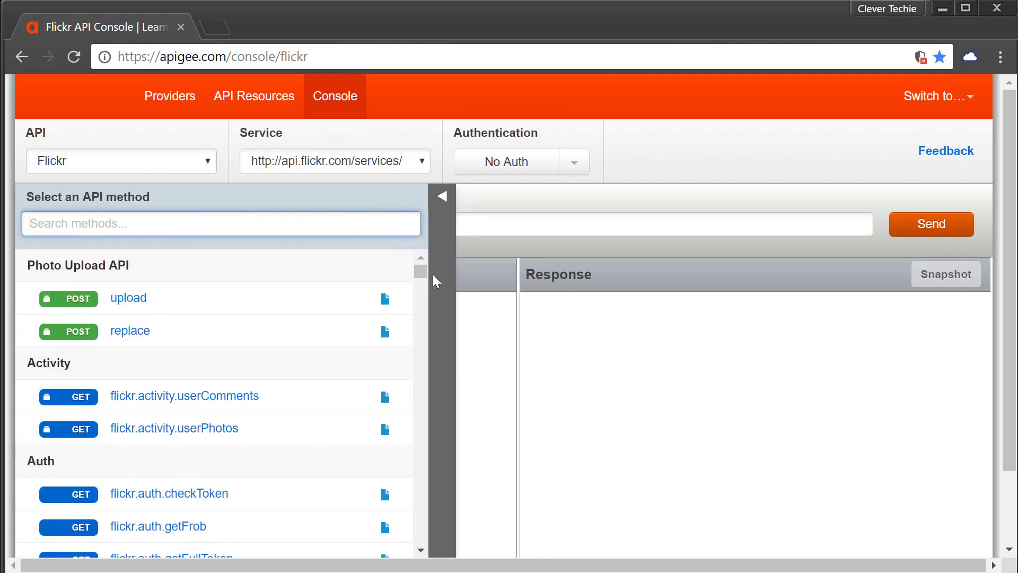
Step: Load flickr.photos.search and highlight the REST endpoint and method parts of its request URL
drag(418, 269, 402, 395)
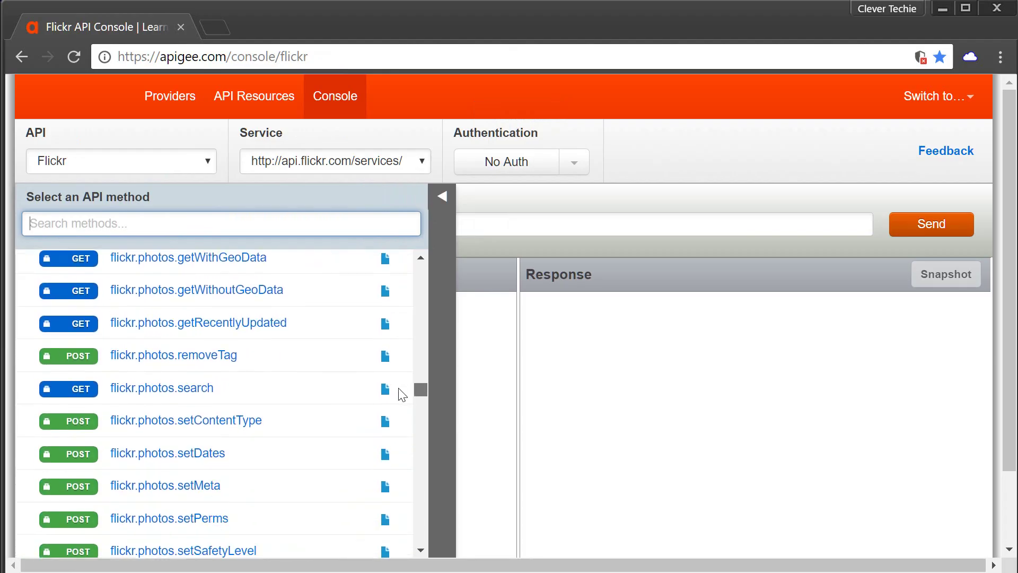
click(158, 389)
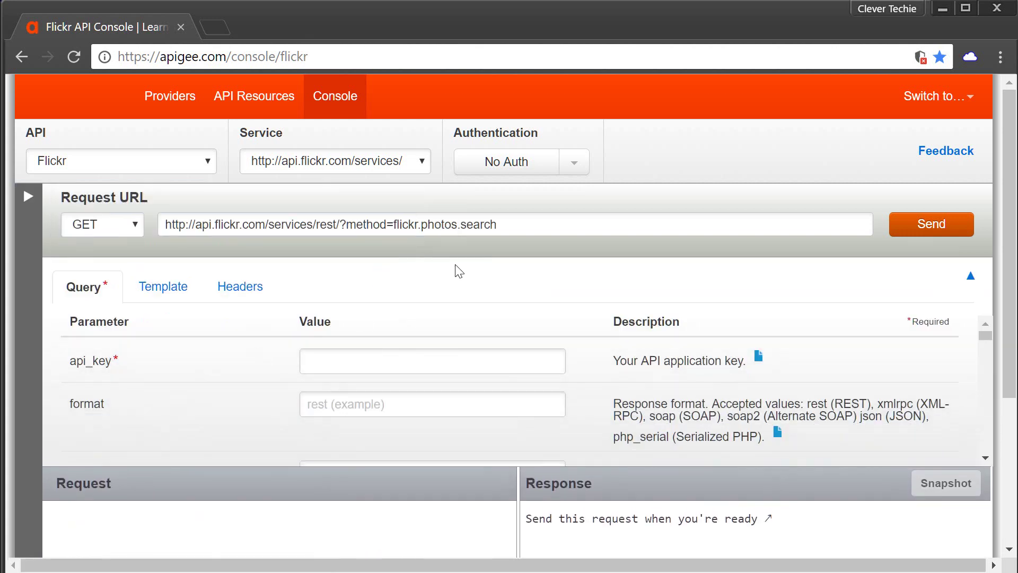
drag(340, 225, 497, 217)
click(337, 225)
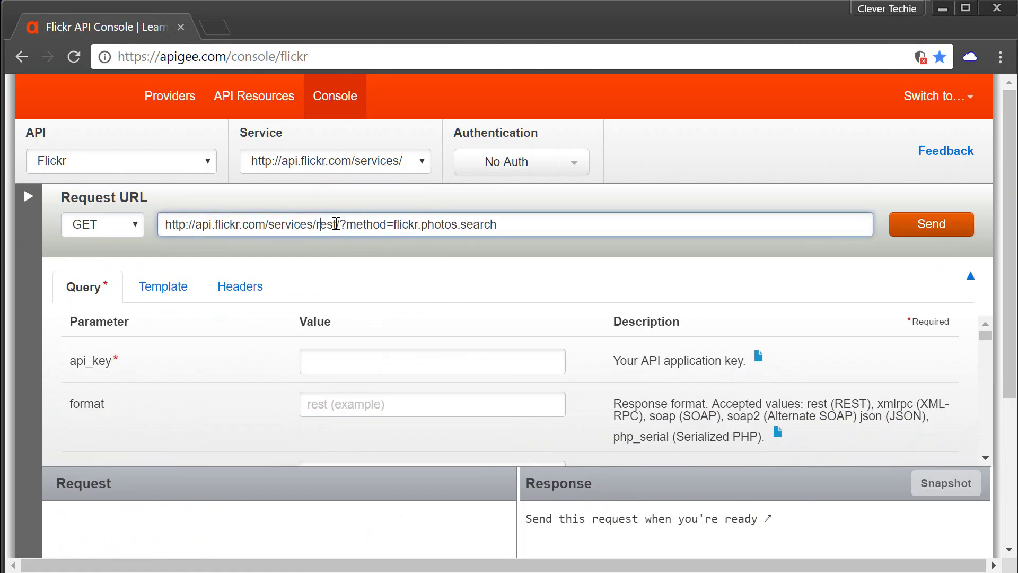
drag(337, 224, 114, 225)
drag(346, 224, 559, 214)
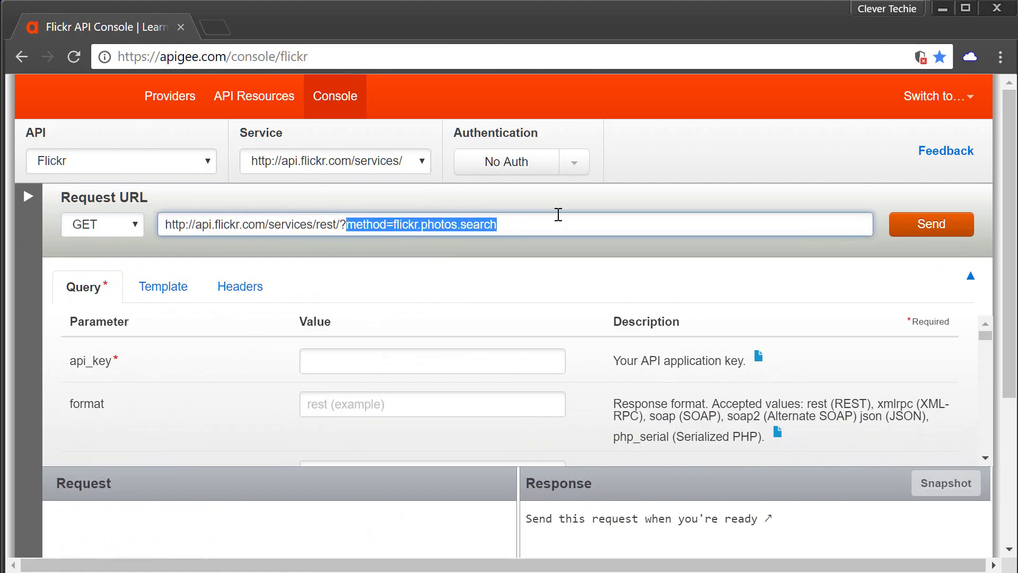
click(545, 225)
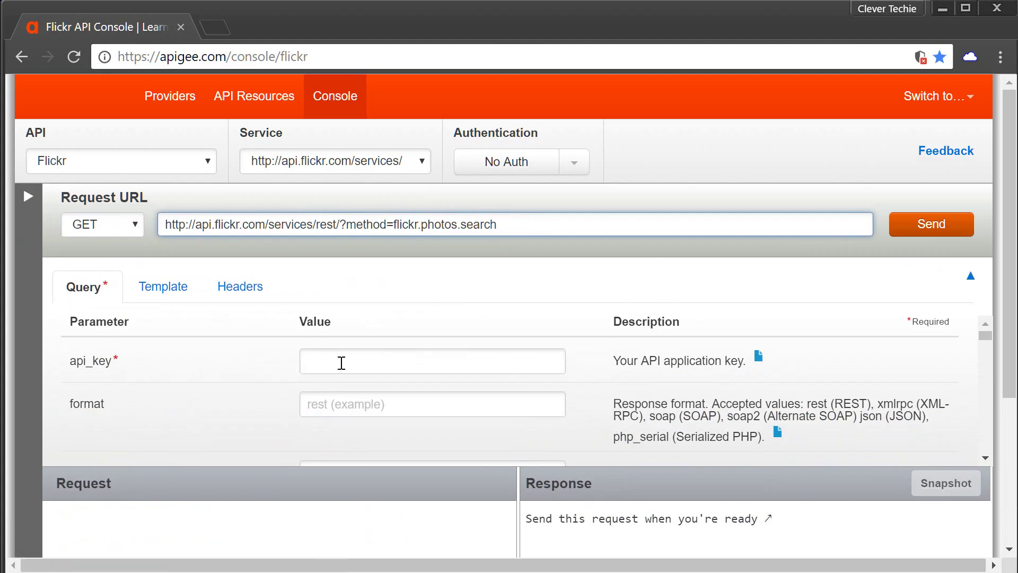
Step: Paste the Flickr API key into the empty api_key value field
double_click(74, 365)
click(156, 371)
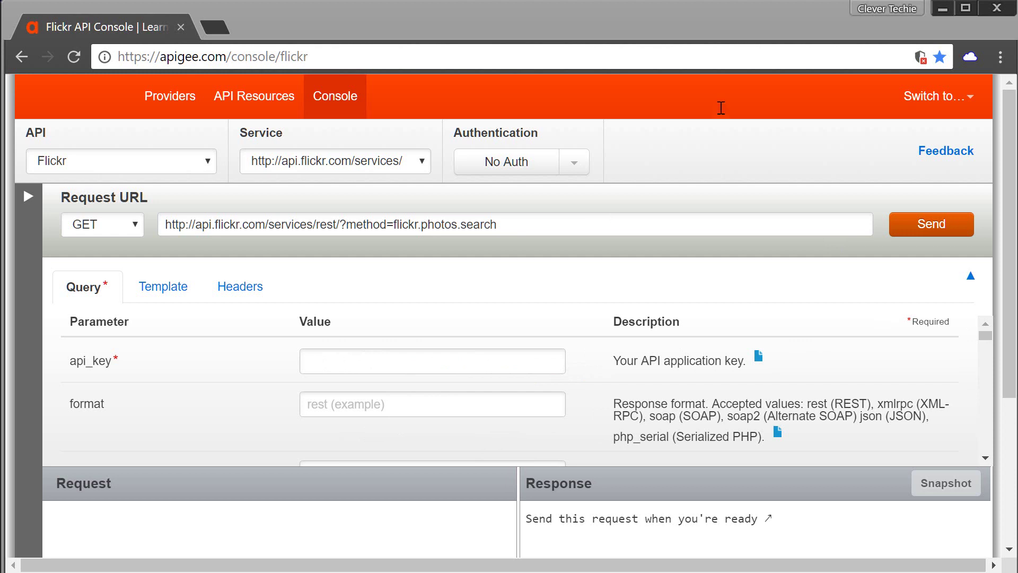
click(409, 361)
key(ctrl+v)
drag(530, 361, 445, 361)
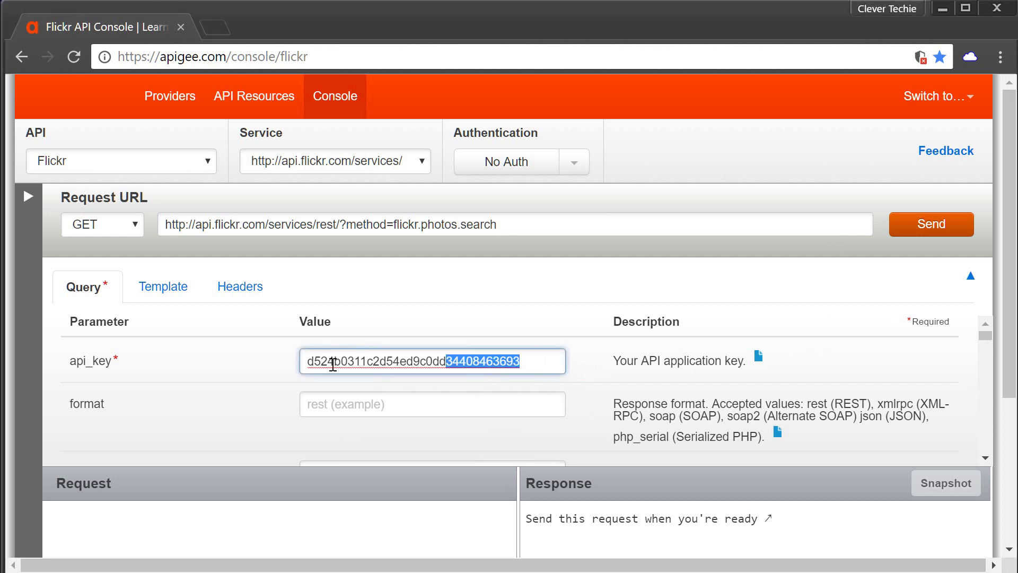
key(ctrl+a)
click(545, 368)
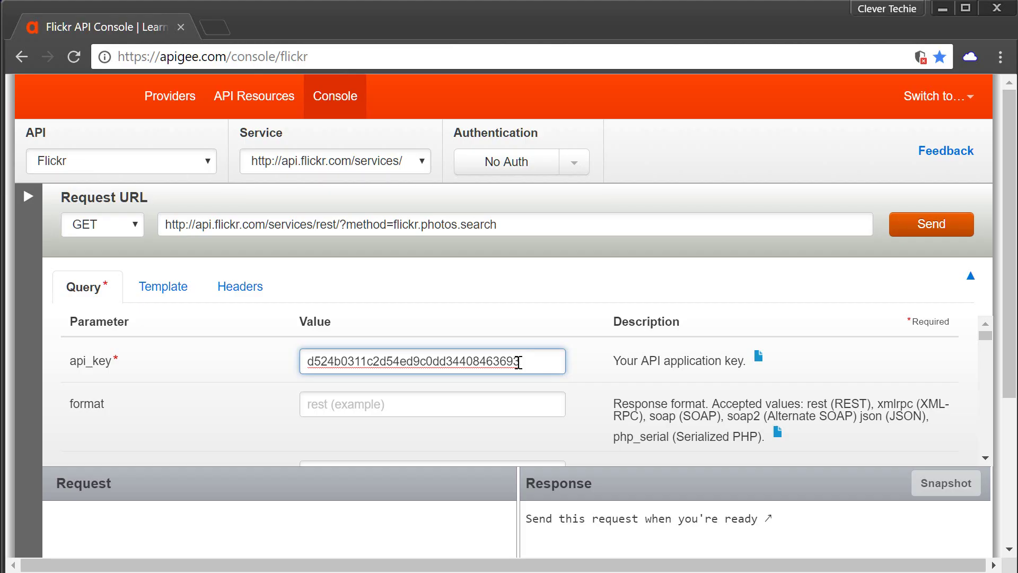
Step: Confirm the request URL now includes the api_key parameter before method=flickr.photos.search
click(518, 277)
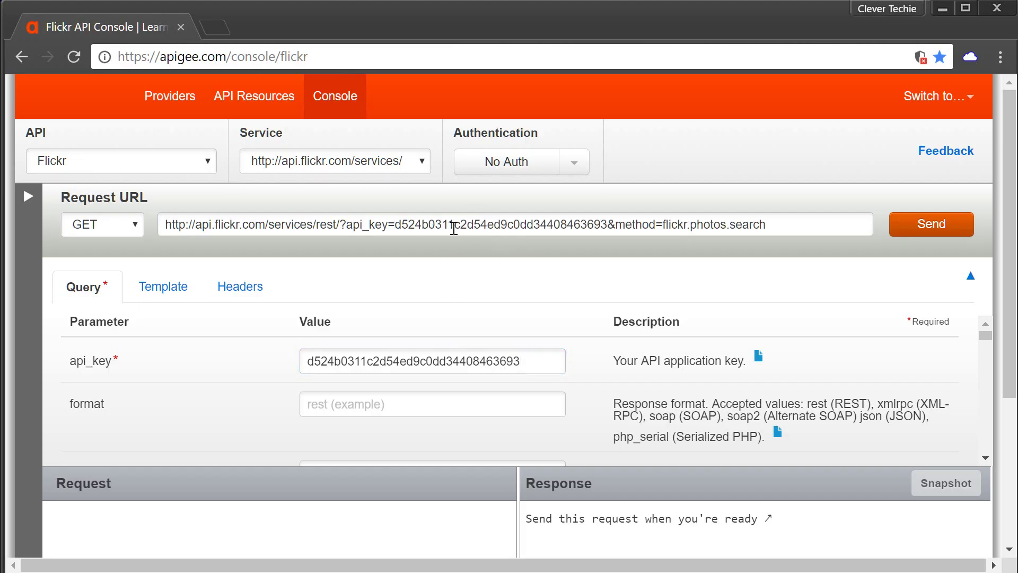
drag(347, 223, 841, 218)
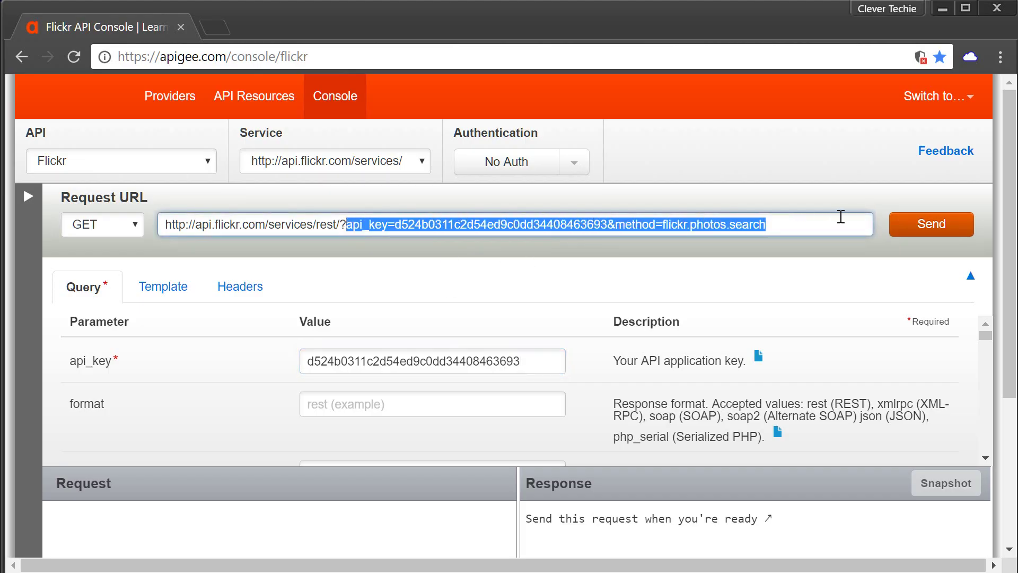
click(456, 221)
drag(345, 224, 603, 223)
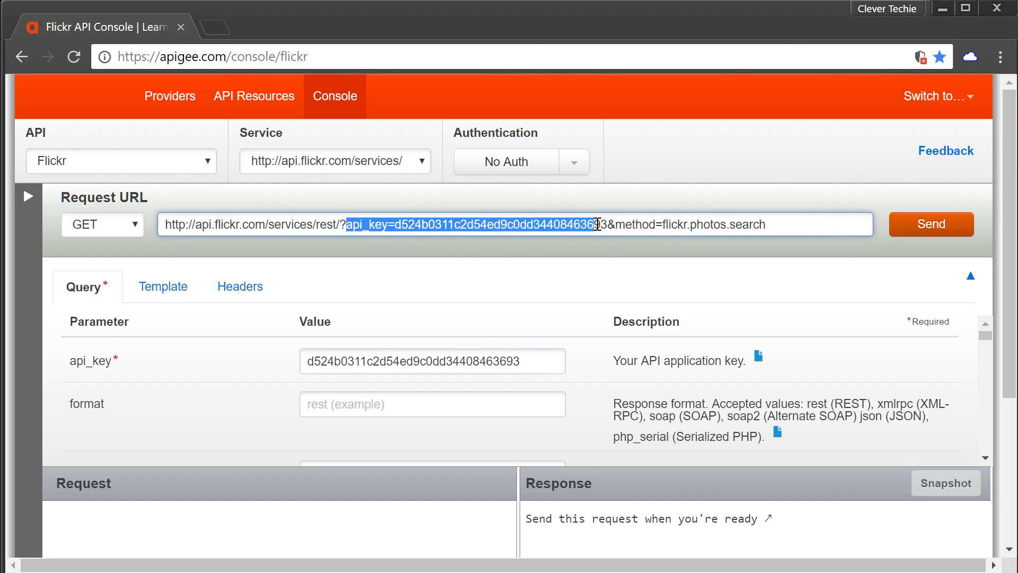
click(535, 325)
Step: Set the format parameter to json
scroll(464, 323, down, 2)
click(510, 310)
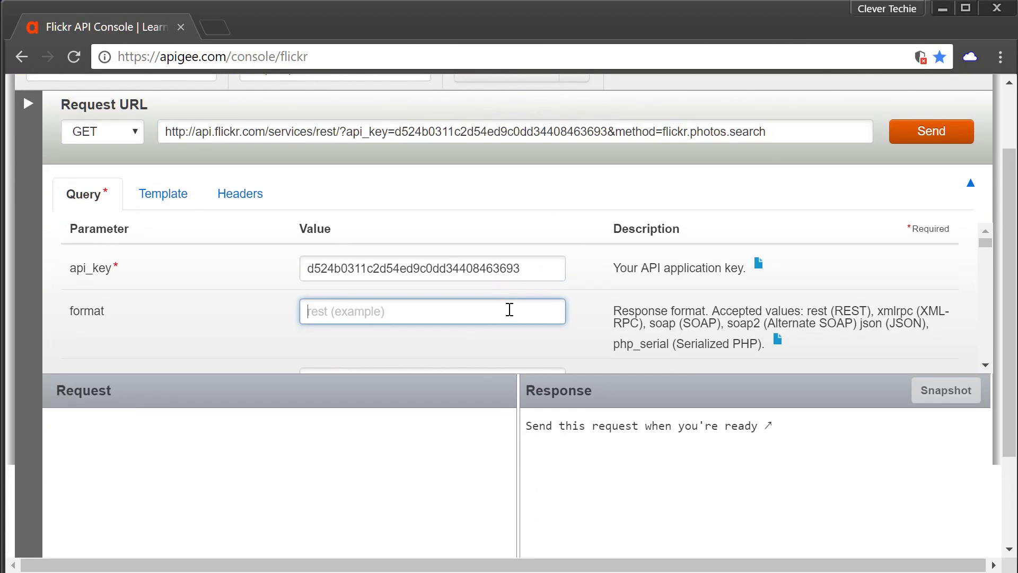
text(json)
scroll(602, 297, down, 2)
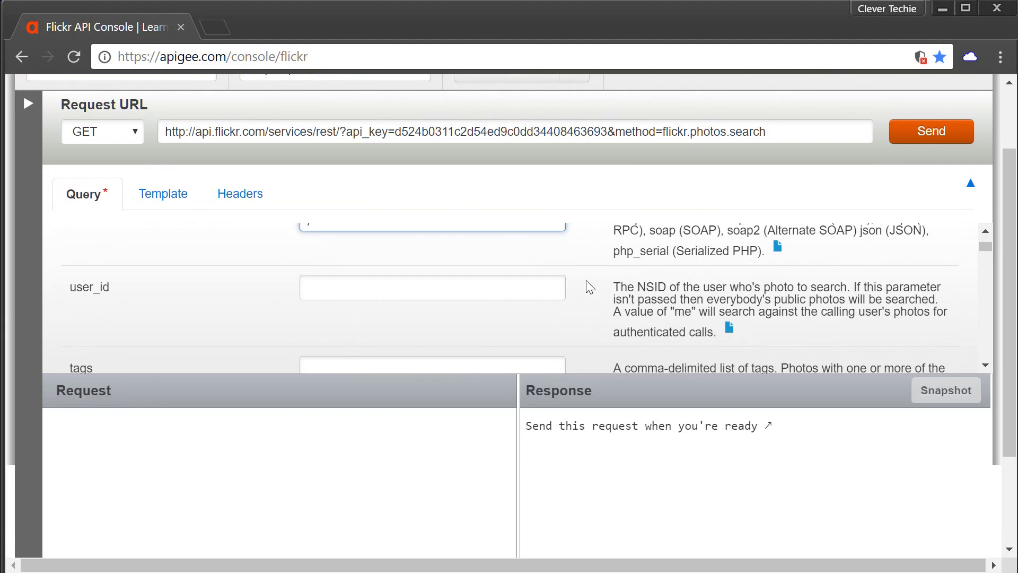
scroll(459, 293, down, 4)
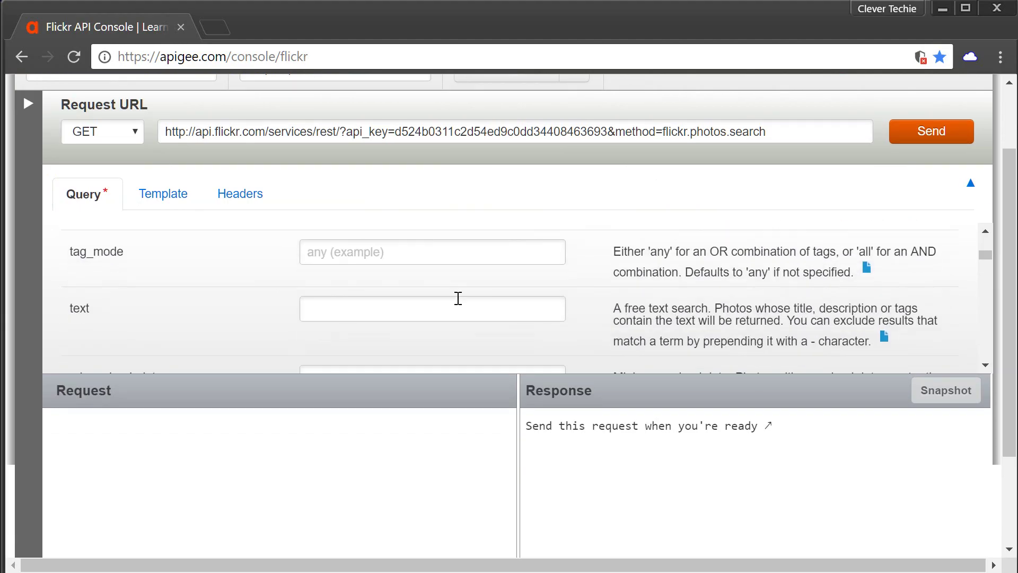
Step: Enter lily as the search text and change the request URL from http to https
click(373, 311)
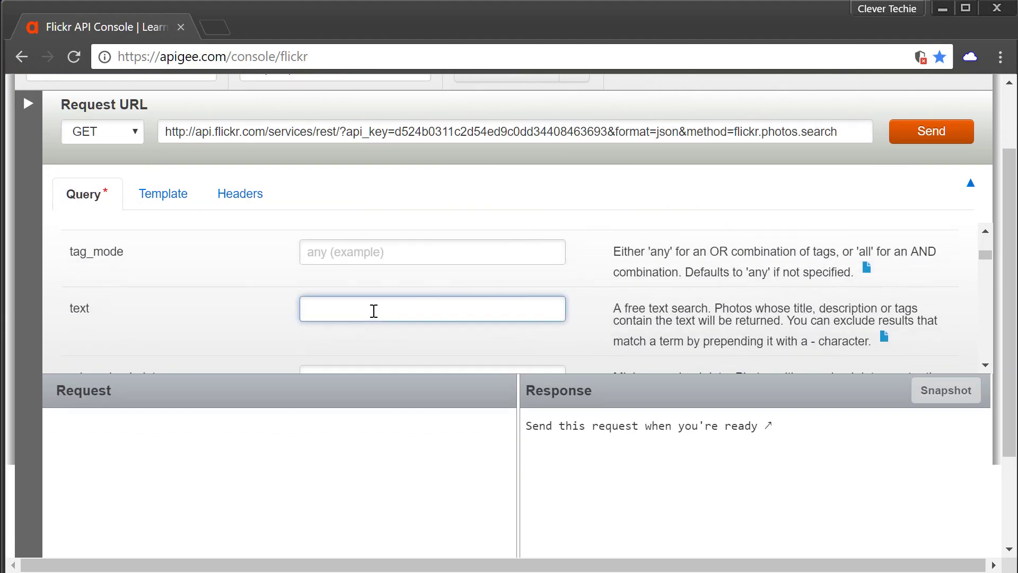
text(lily)
scroll(636, 304, up, 5)
scroll(722, 307, up, 2)
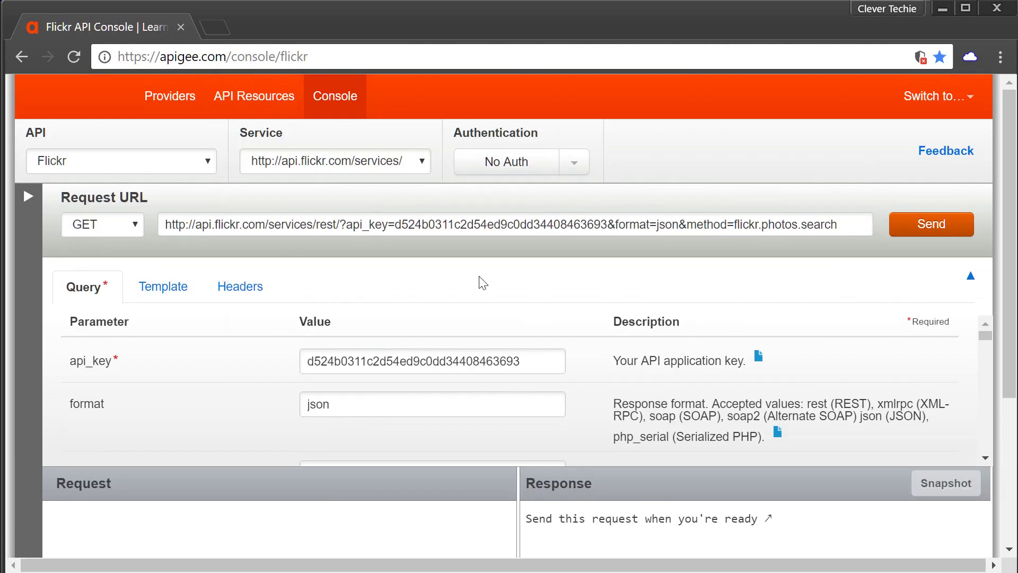
click(186, 224)
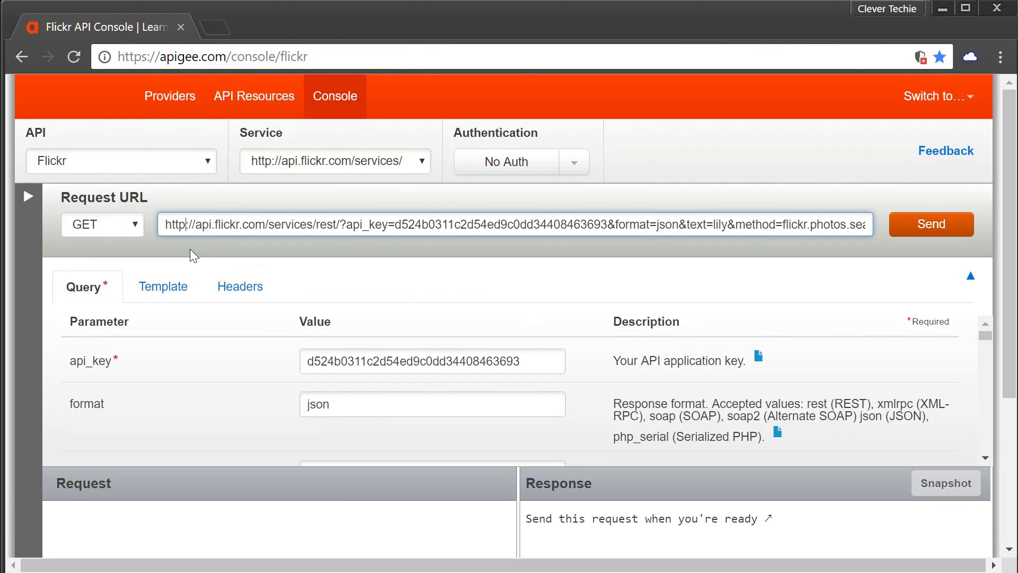
text(s)
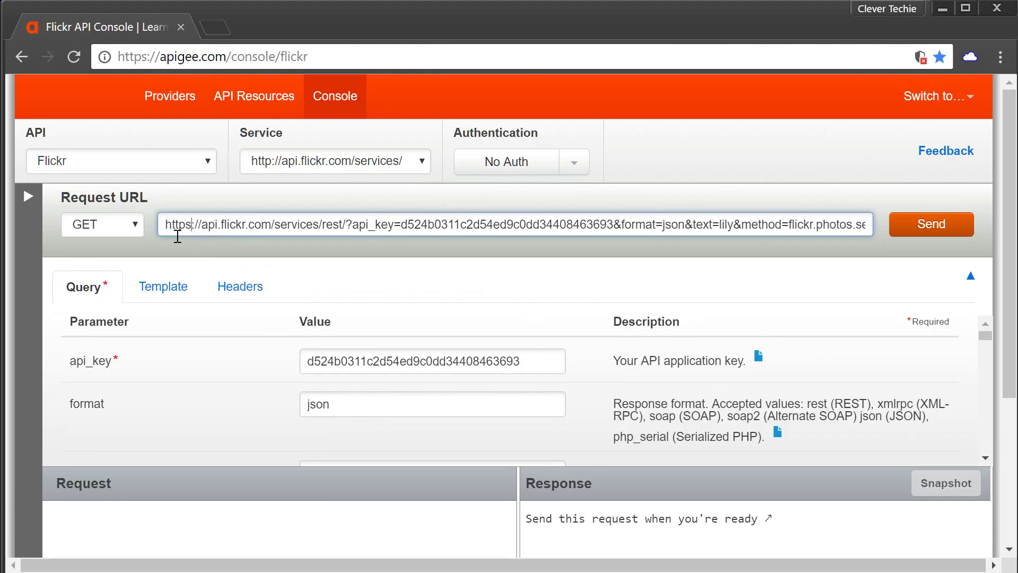
Step: Send the lily photo search request and check the HTTP/1.1 200 OK status
click(928, 238)
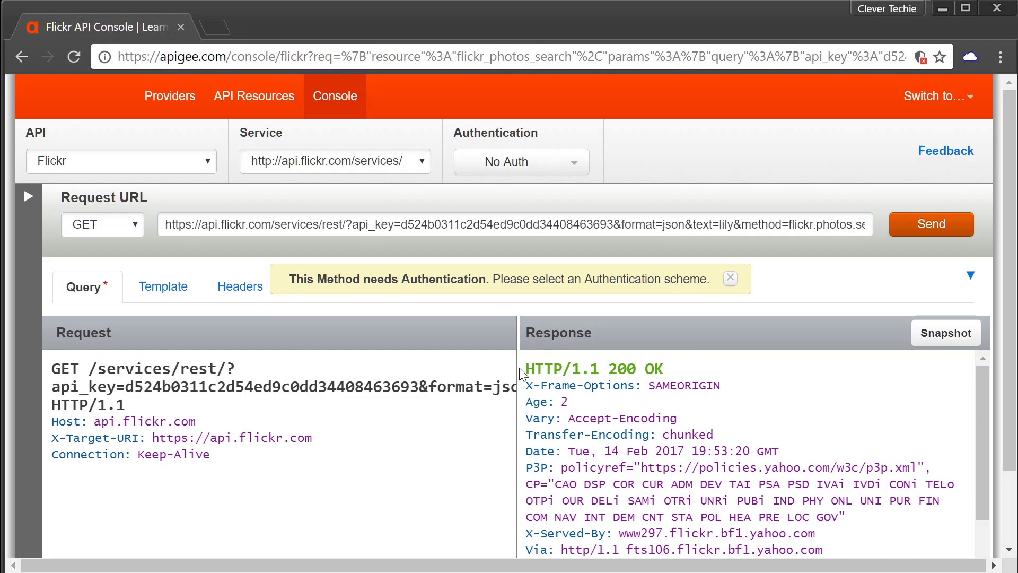
drag(520, 368, 693, 368)
click(707, 370)
Step: Copy the full jsonFlickrApi response line from the Response panel
scroll(820, 416, down, 2)
scroll(827, 451, down, 2)
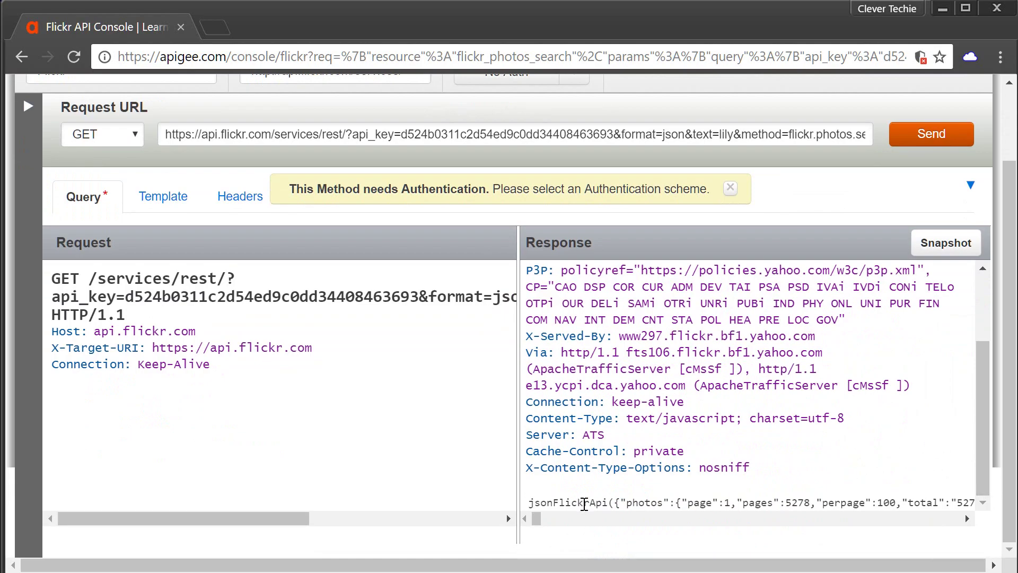
drag(547, 504, 970, 503)
mouse_move(539, 518)
mouse_down()
mouse_move(949, 528)
mouse_move(528, 524)
mouse_up()
triple_click(576, 502)
right_click(568, 502)
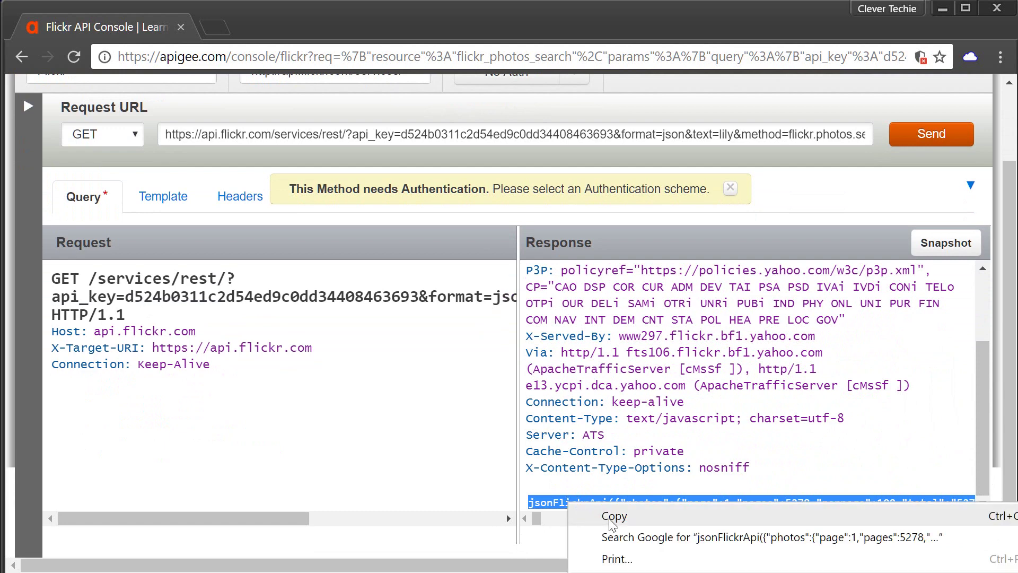
click(613, 517)
click(603, 502)
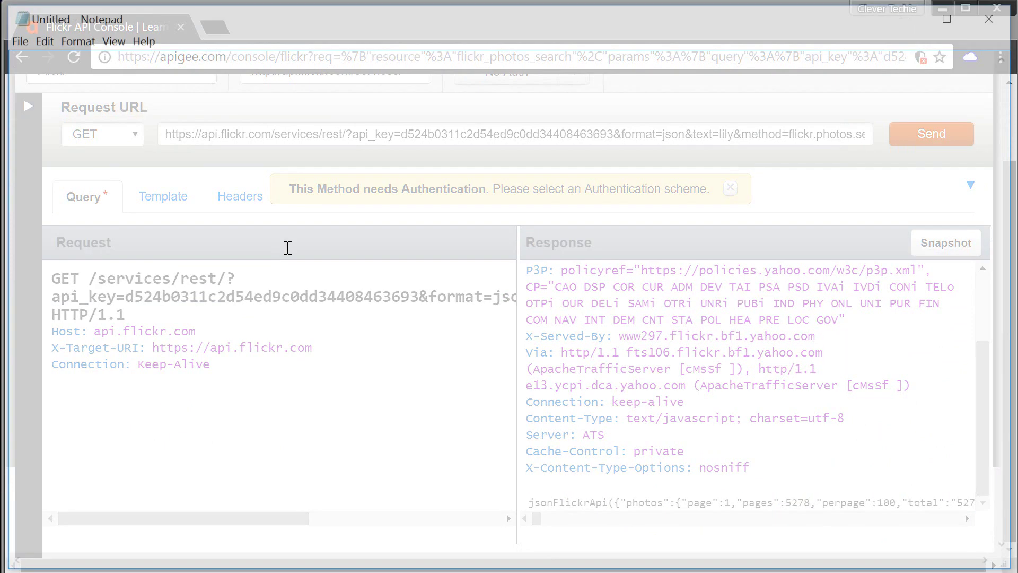
Step: Paste the jsonFlickrApi lily response into the untitled Notepad note and select all of it
key(ctrl+v)
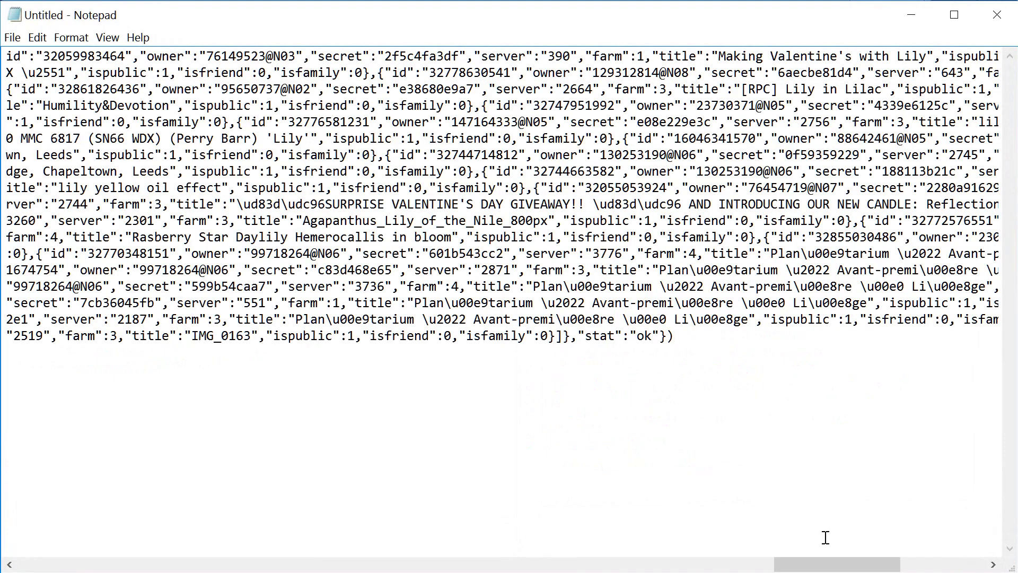
drag(837, 564, 81, 564)
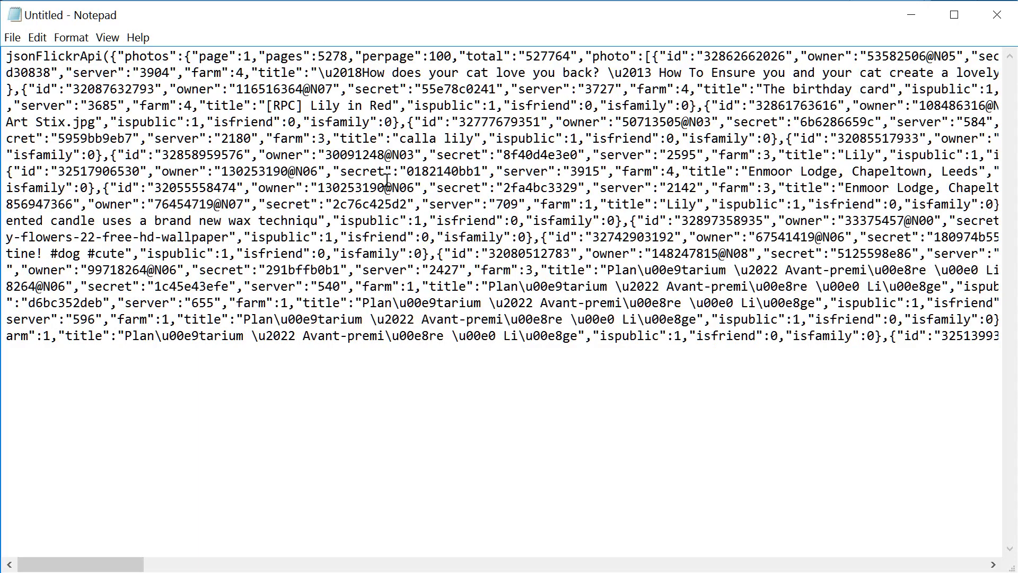
key(ctrl+a)
click(428, 155)
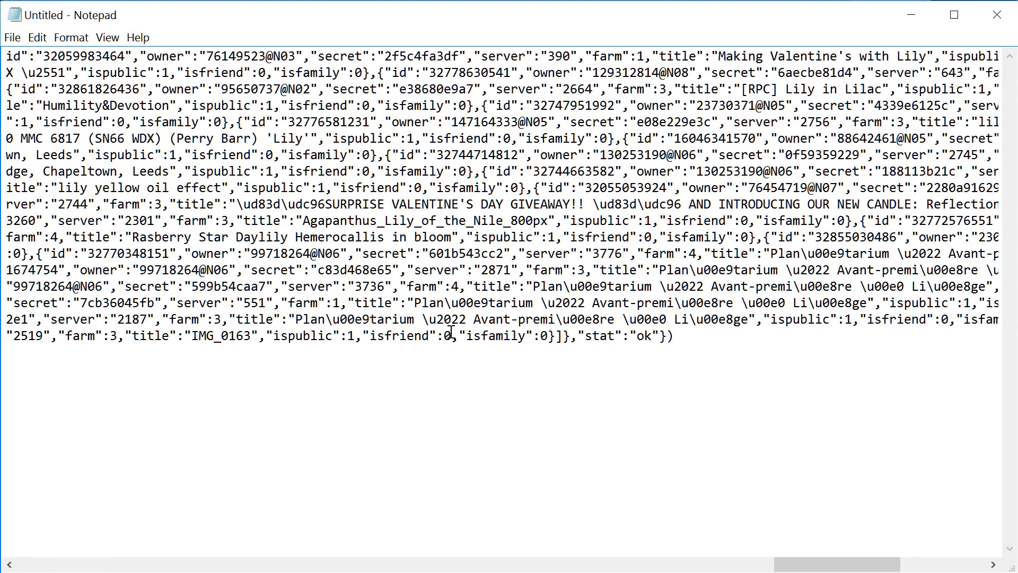
Step: Open json.parser.online.fr in a new Chrome tab
key(alt+Tab)
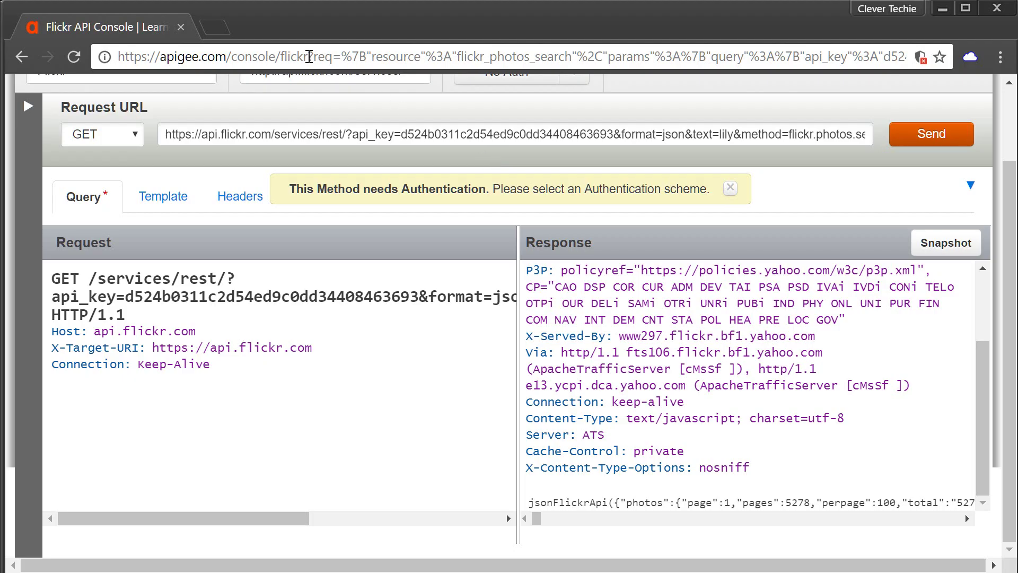
click(297, 61)
key(ctrl+t)
text(js)
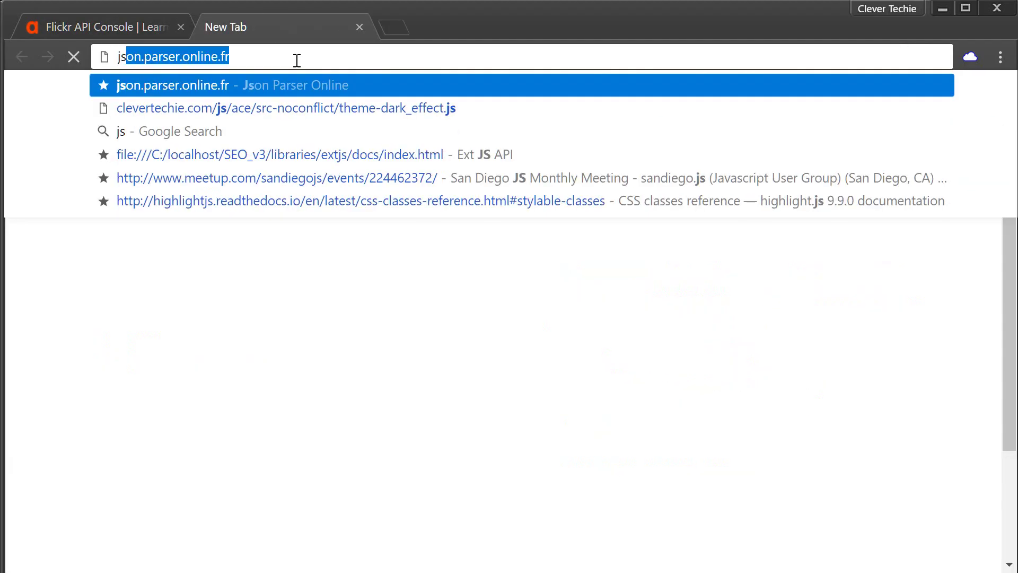
text(on.parser.onlin)
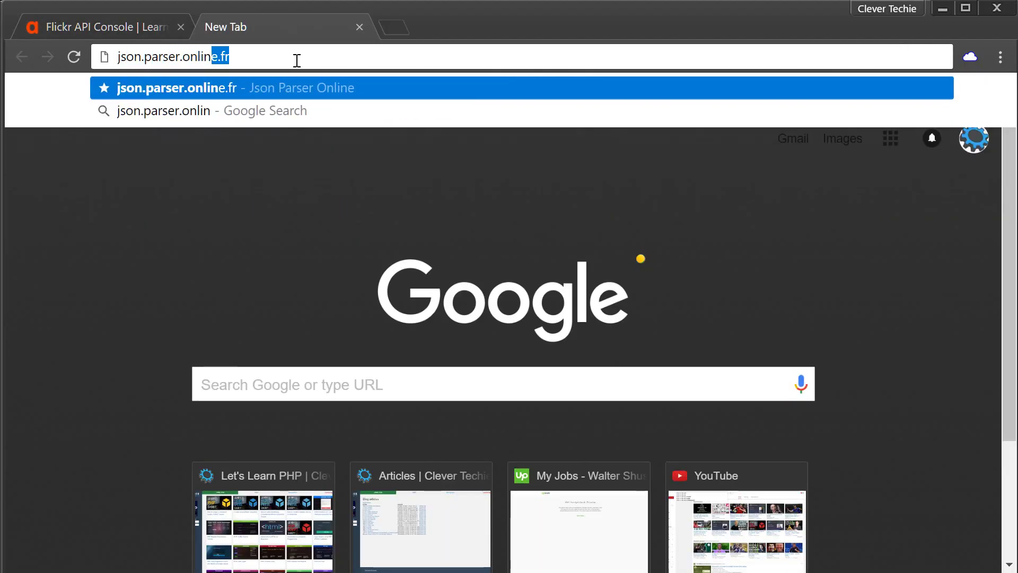
text(e.fr)
key(Return)
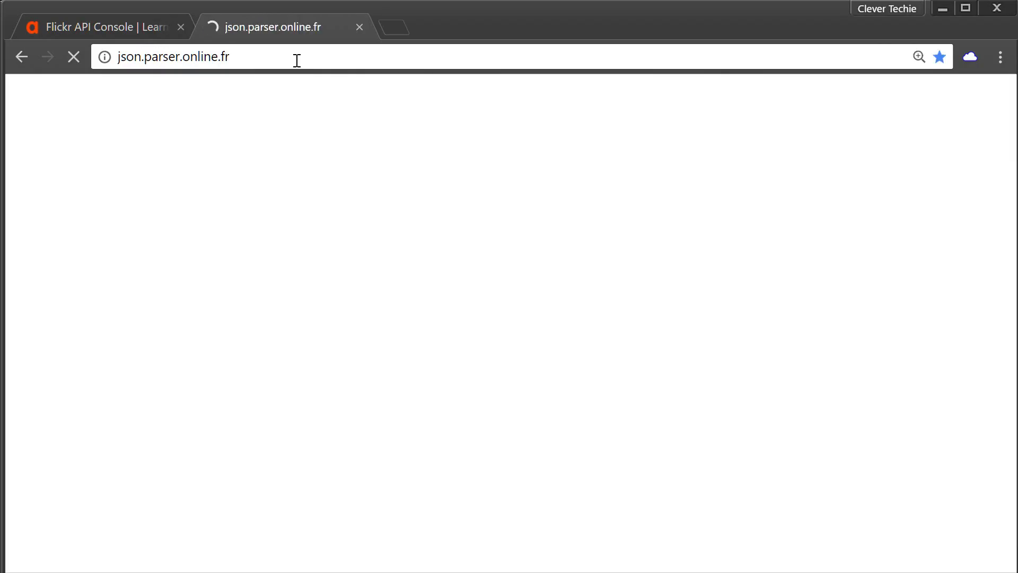
Step: Paste the Flickr response, delete the trailing ) and select the leading jsonFlickrApi( text
right_click(205, 187)
click(297, 298)
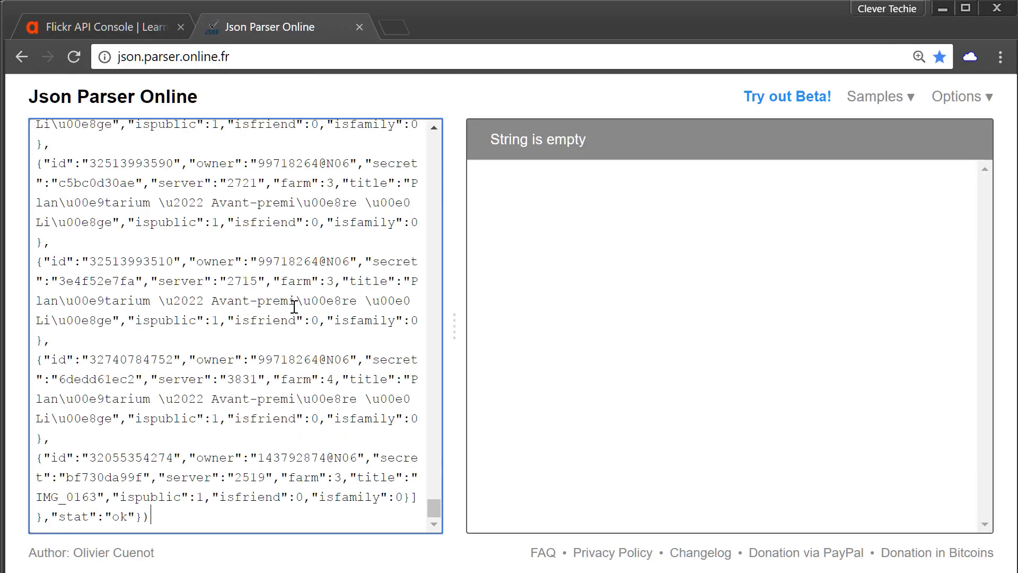
drag(141, 517, 155, 517)
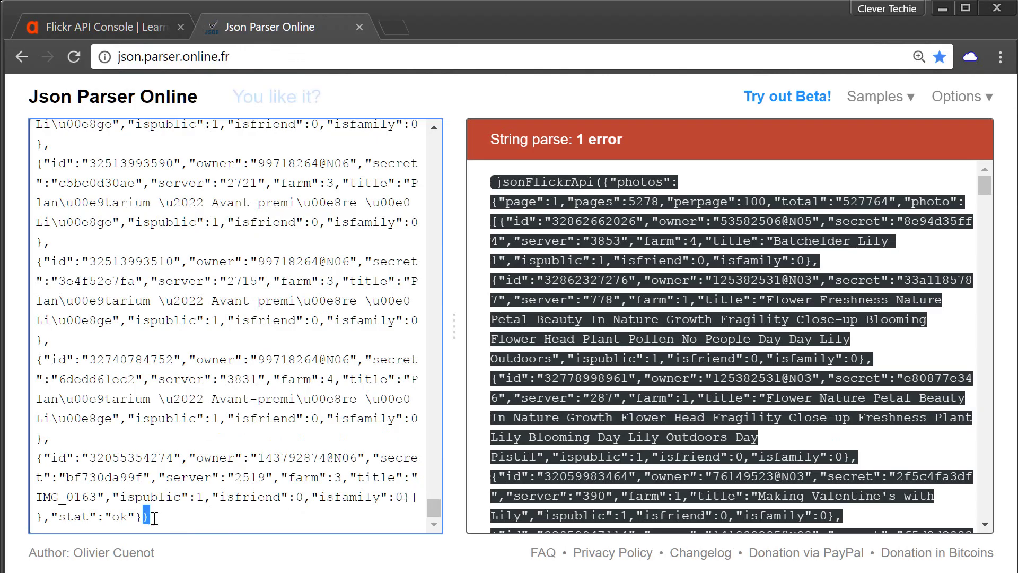
key(BackSpace)
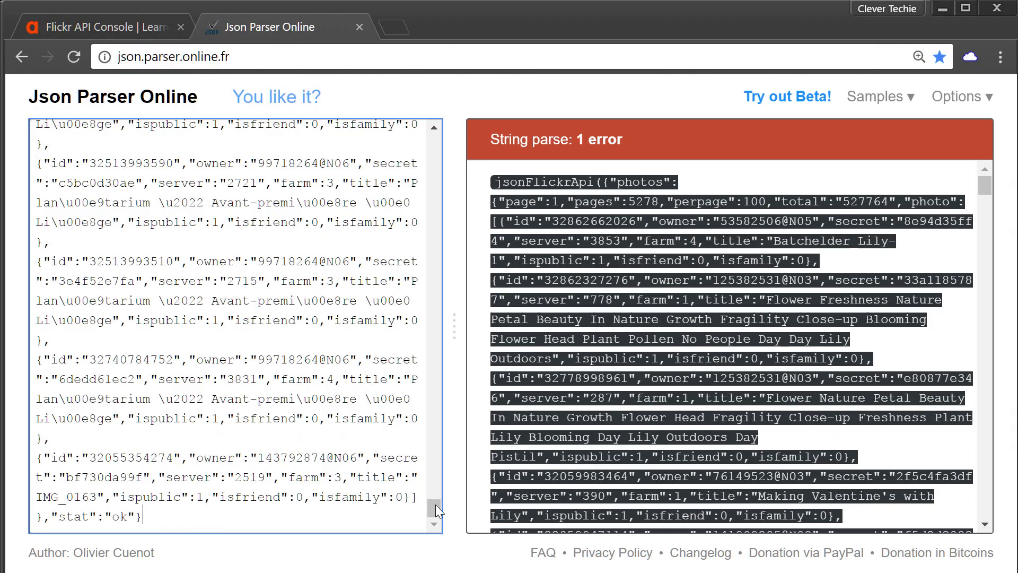
drag(440, 511, 430, 313)
click(430, 484)
scroll(430, 485, up, 15)
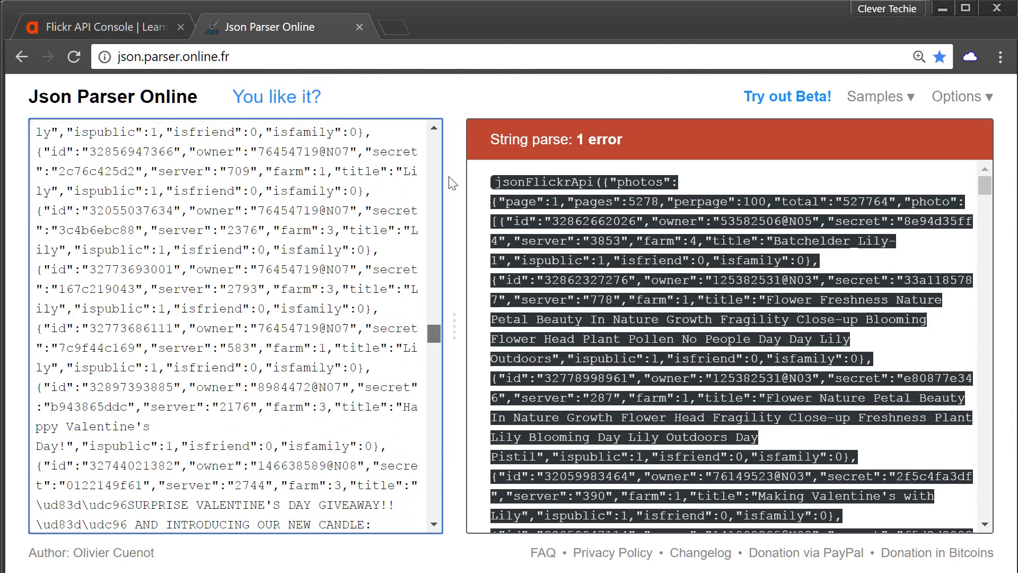
drag(143, 136, 35, 137)
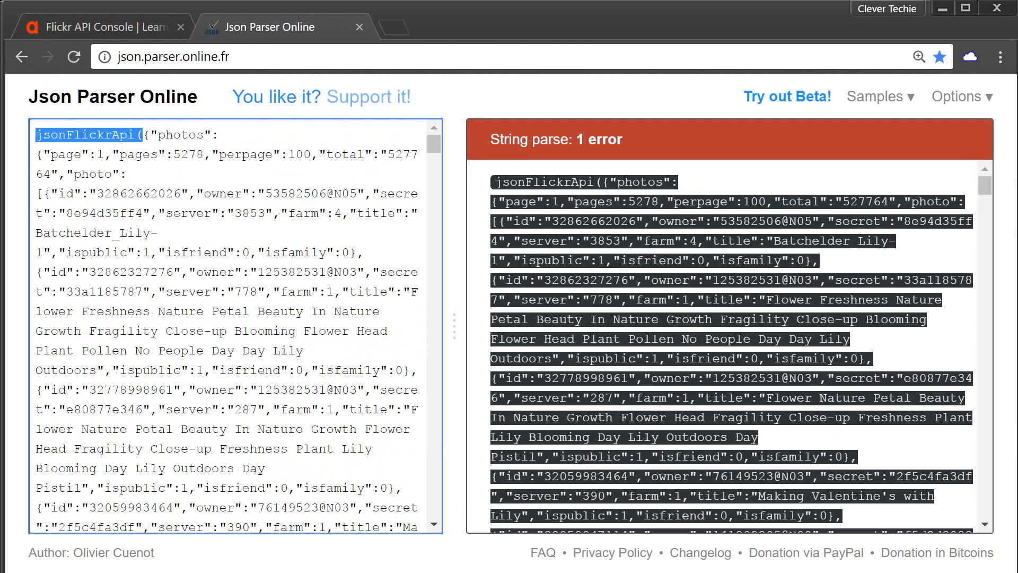
Step: Remove the jsonFlickrApi( prefix and inspect the first photo's id, owner and title Batchelder_Lily
key(BackSpace)
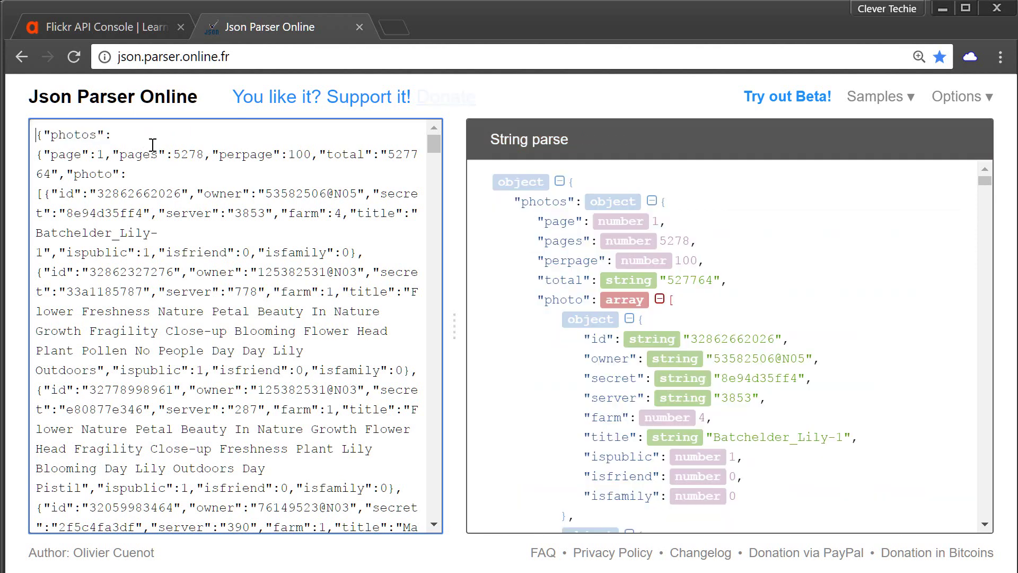
click(319, 292)
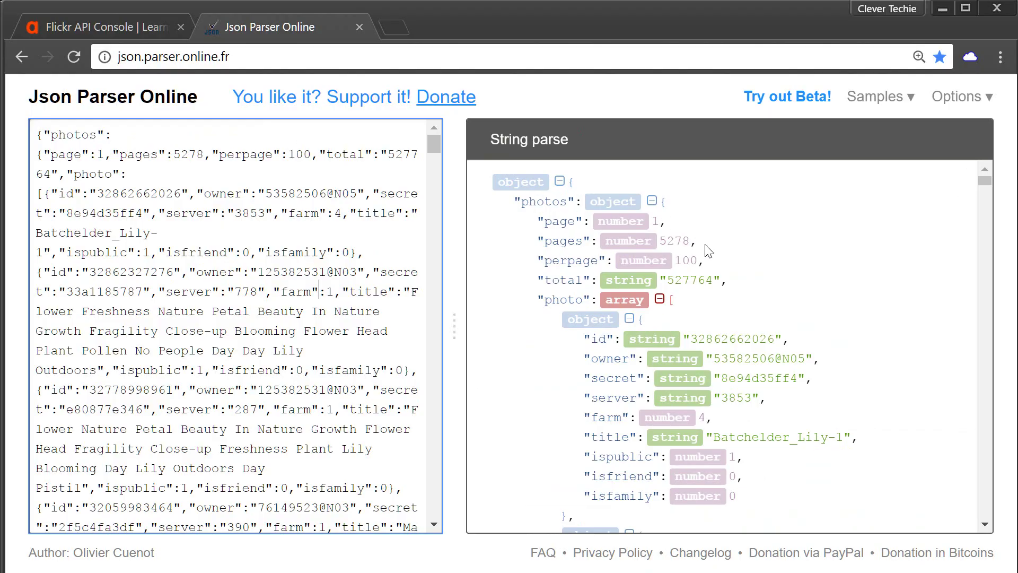
double_click(732, 338)
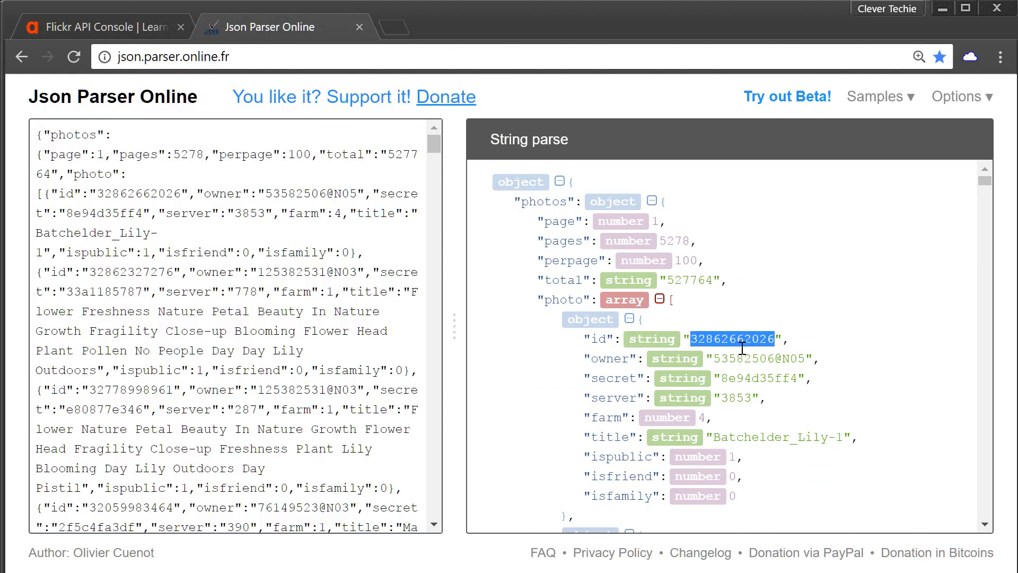
triple_click(750, 358)
click(760, 380)
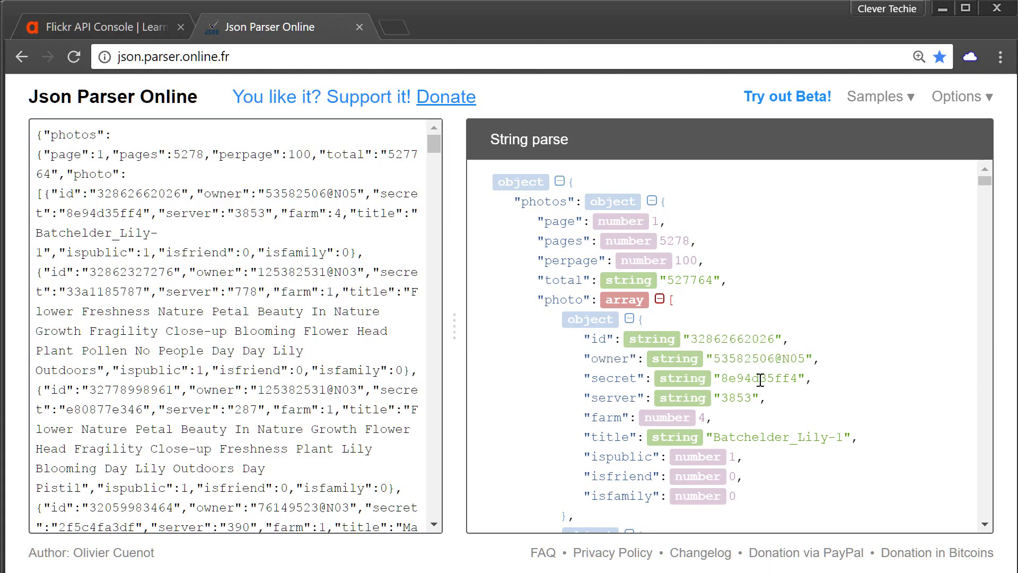
double_click(735, 438)
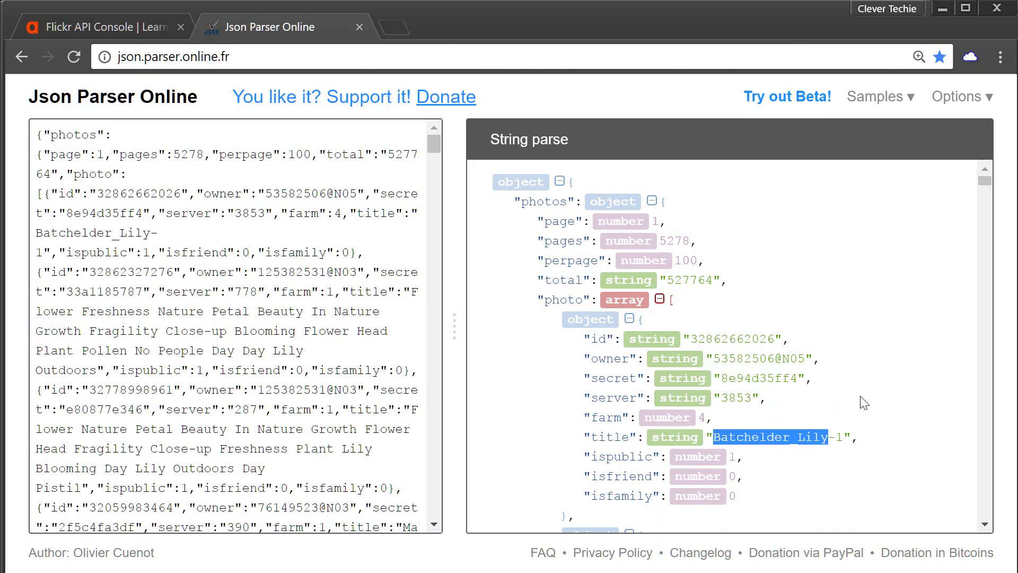
Step: Review the opening lines of the raw JSON text beside the tree
scroll(880, 371, down, 5)
scroll(891, 360, up, 5)
click(322, 291)
drag(38, 134, 194, 178)
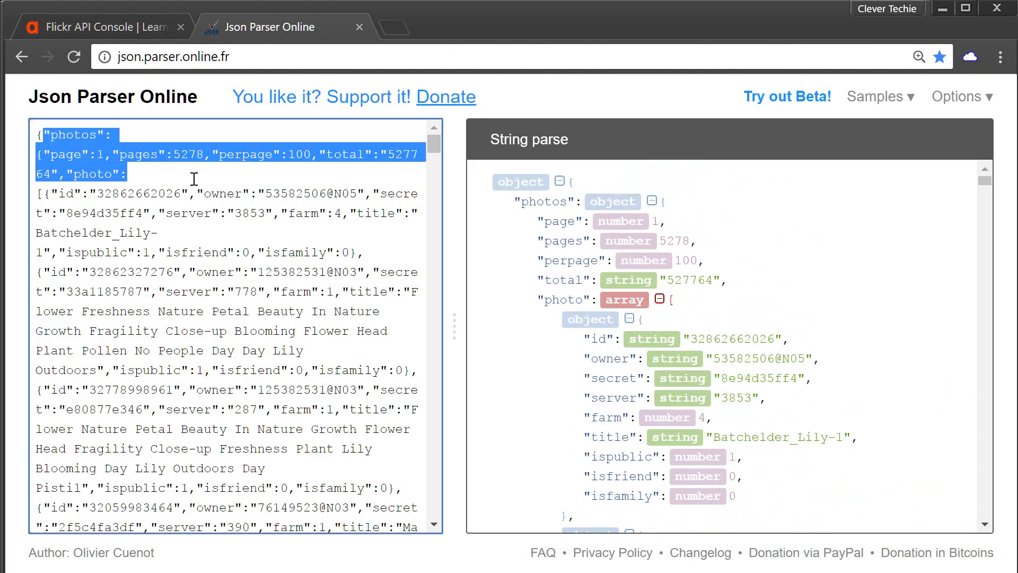
click(392, 395)
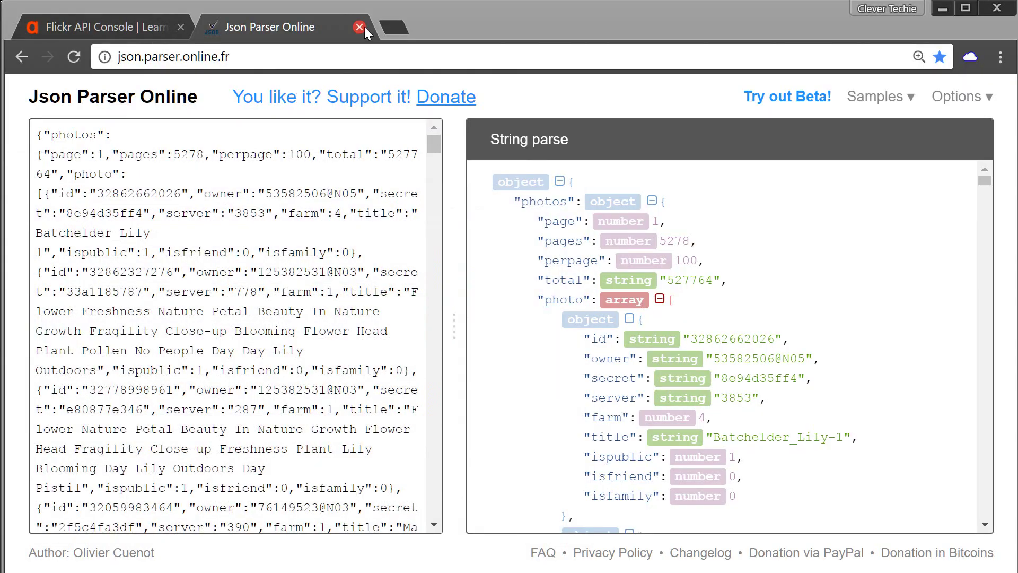
Step: Close the Json Parser Online tab and switch the Apigee console to the Twitter API
click(361, 27)
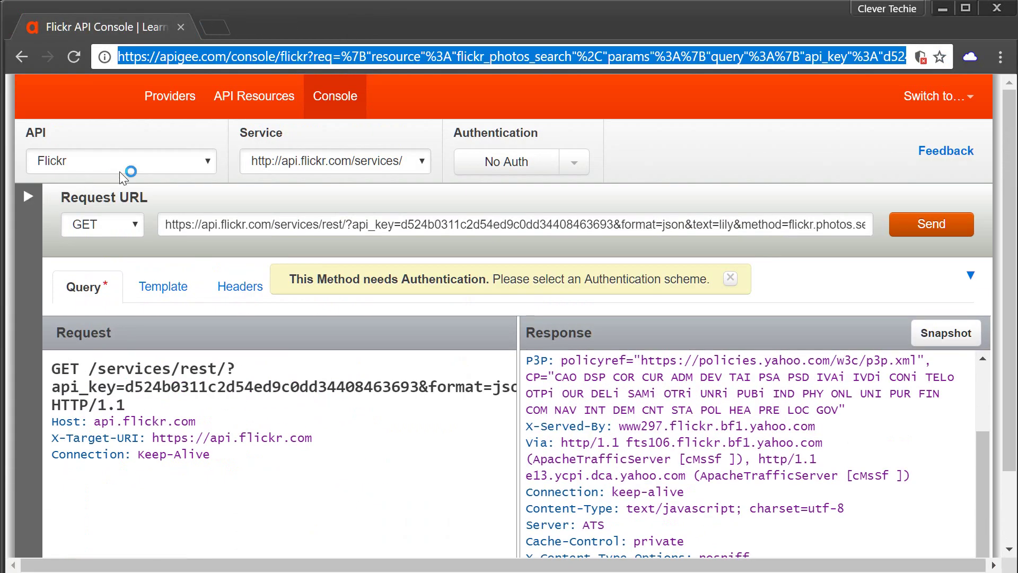
click(208, 161)
drag(210, 197, 208, 448)
click(84, 332)
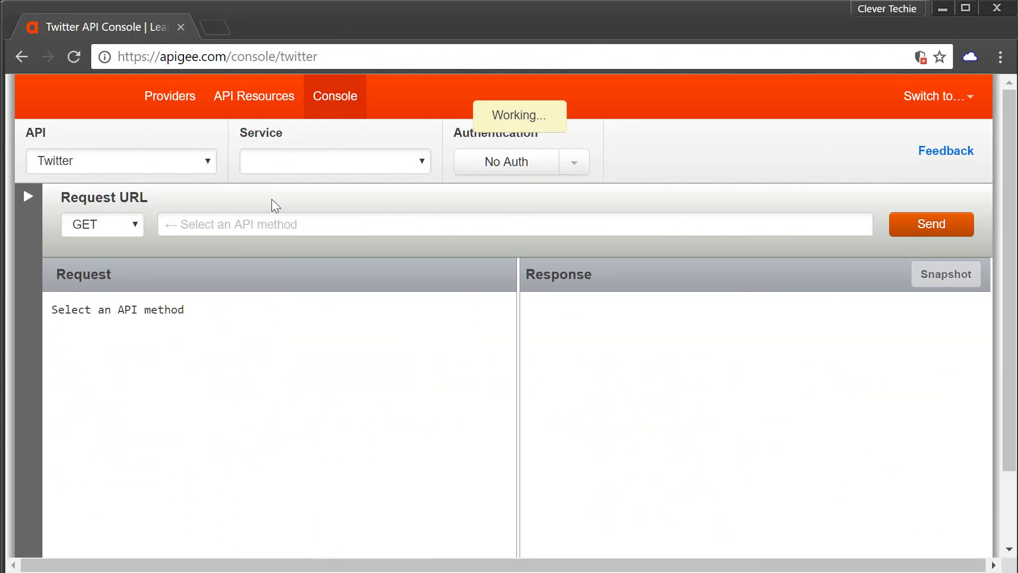
click(547, 226)
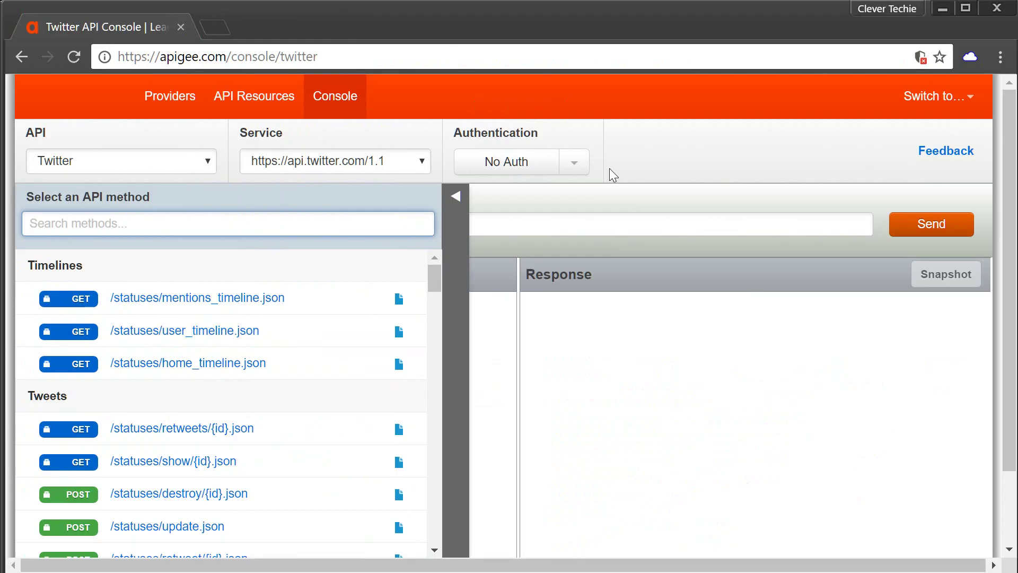
Step: Choose OAuth 1 authentication, sign in with Twitter and authorize the console app
click(578, 164)
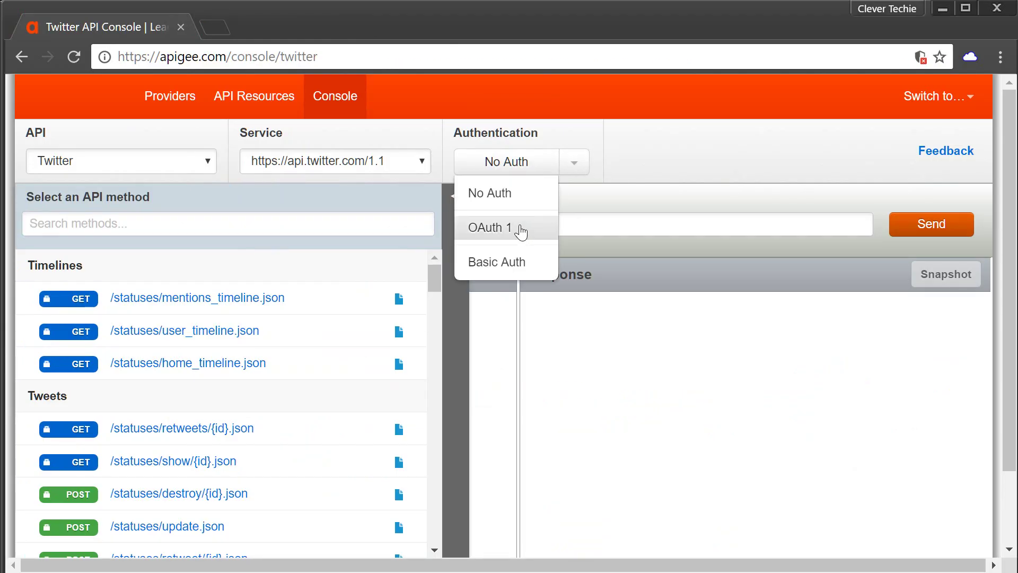
click(536, 186)
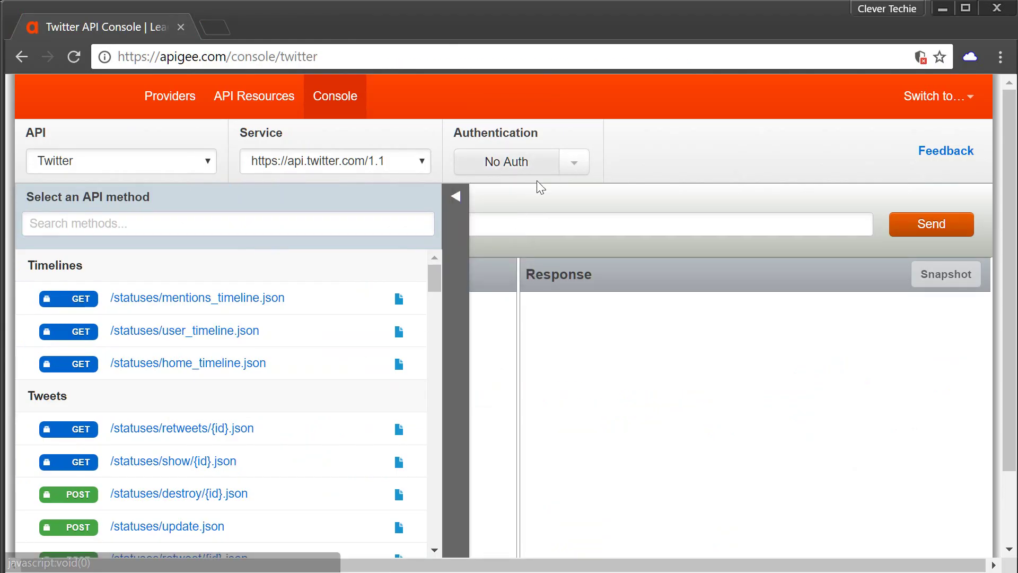
click(575, 164)
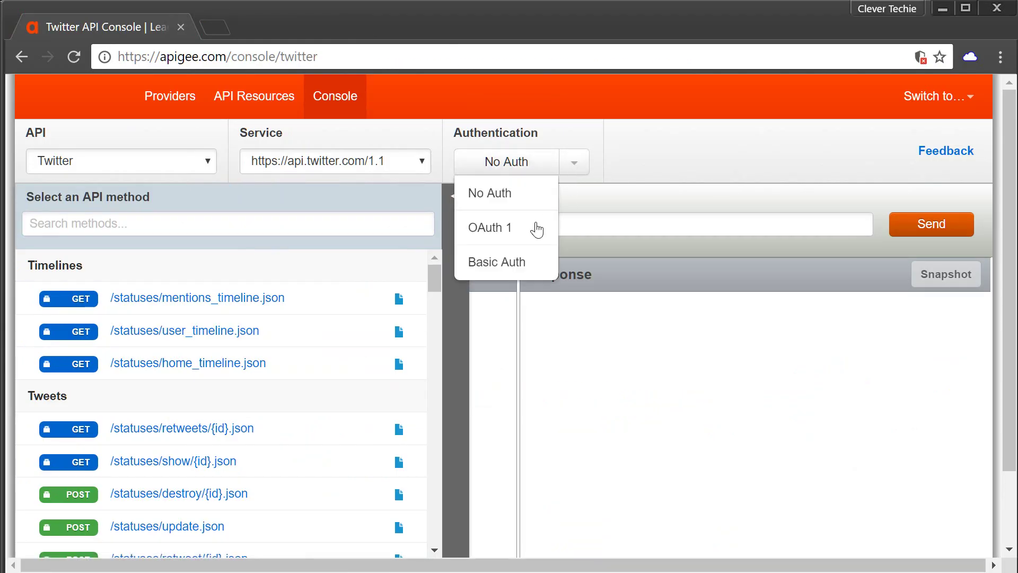
click(501, 236)
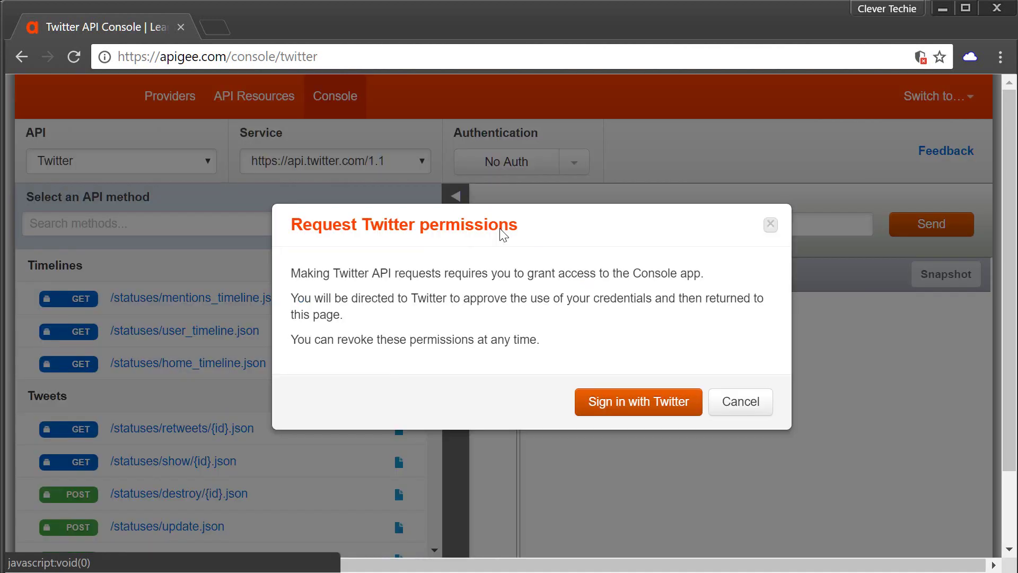
click(625, 400)
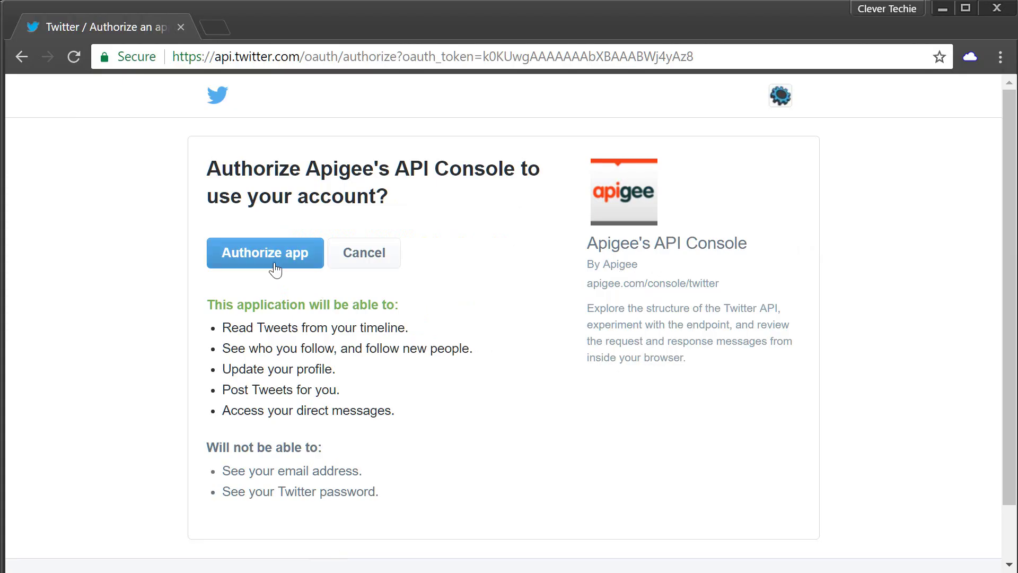
click(271, 256)
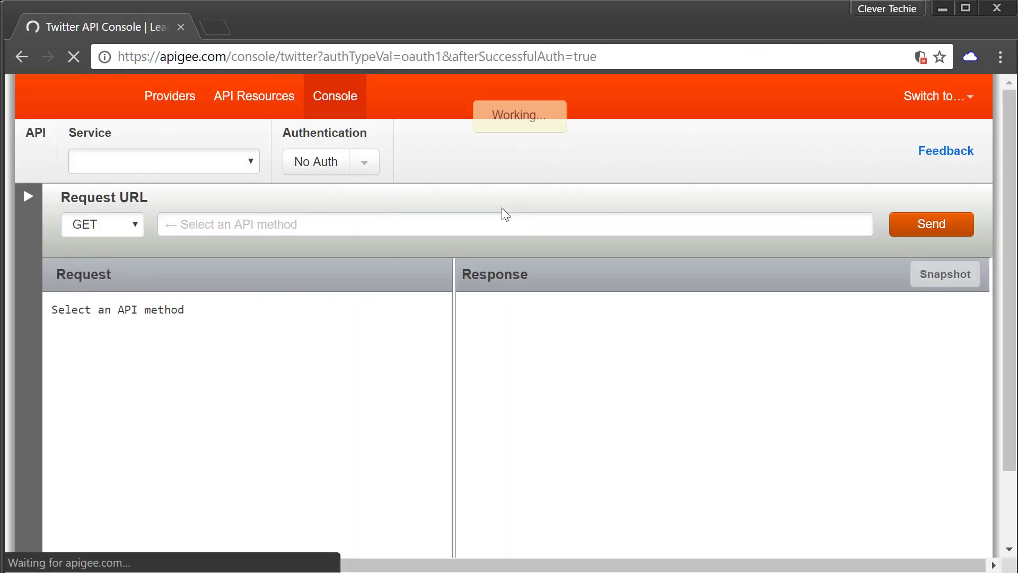
Step: Send a POST to /statuses/update.json with status 'Happy Valentine's Day!'
click(429, 221)
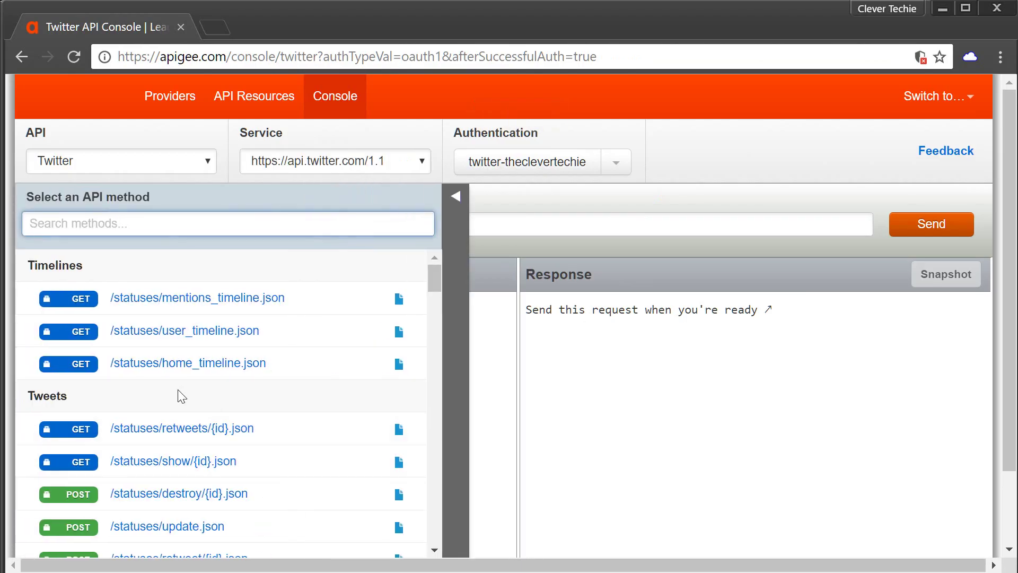
scroll(260, 467, down, 2)
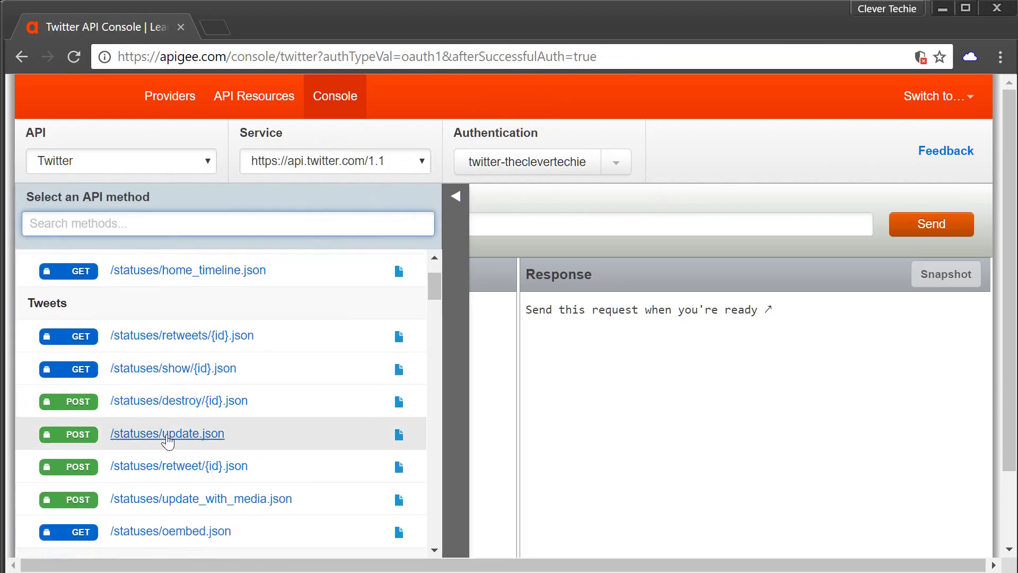
click(191, 439)
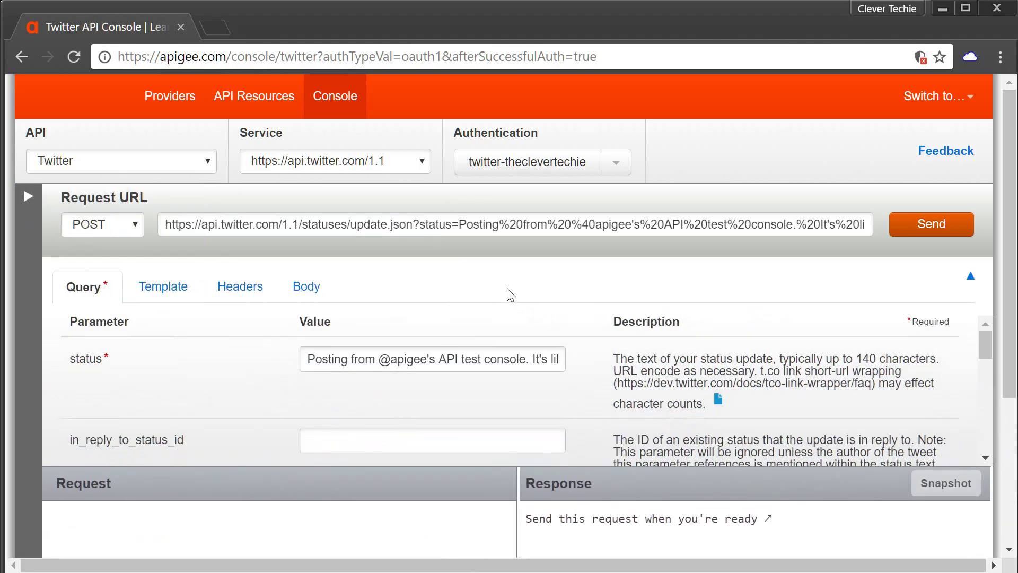
triple_click(407, 360)
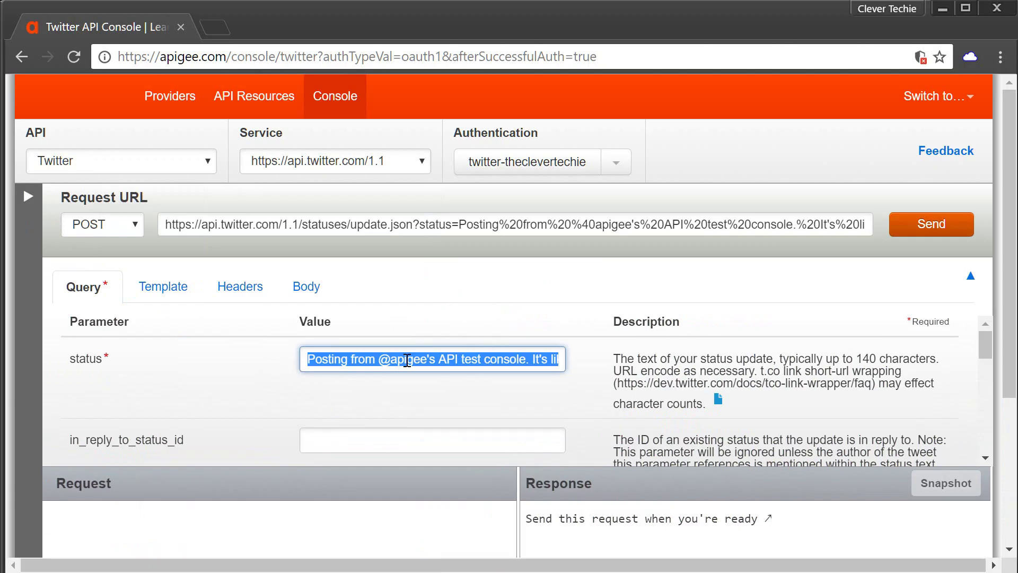
text(Happy Valentine's Day!)
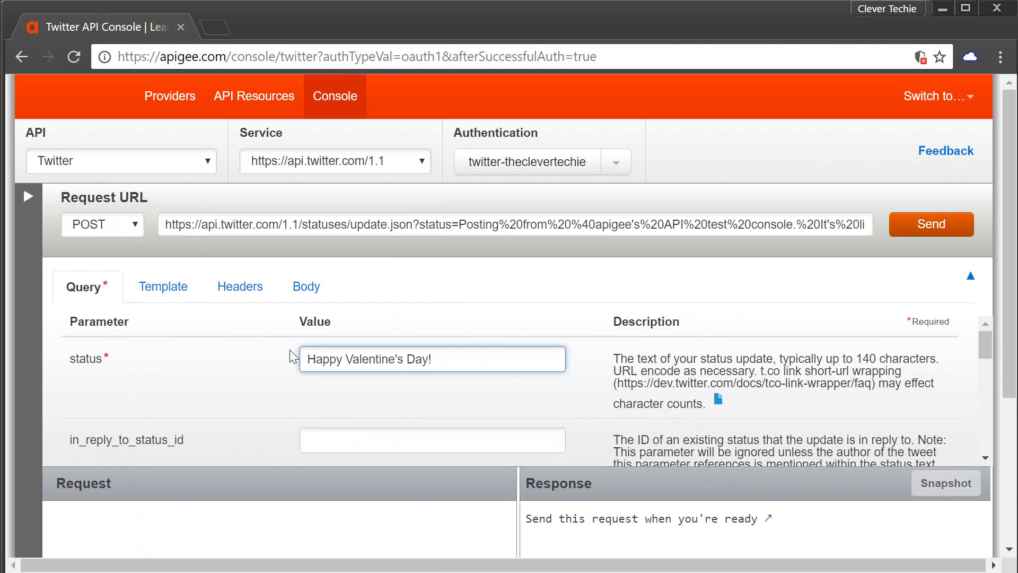
scroll(460, 309, down, 2)
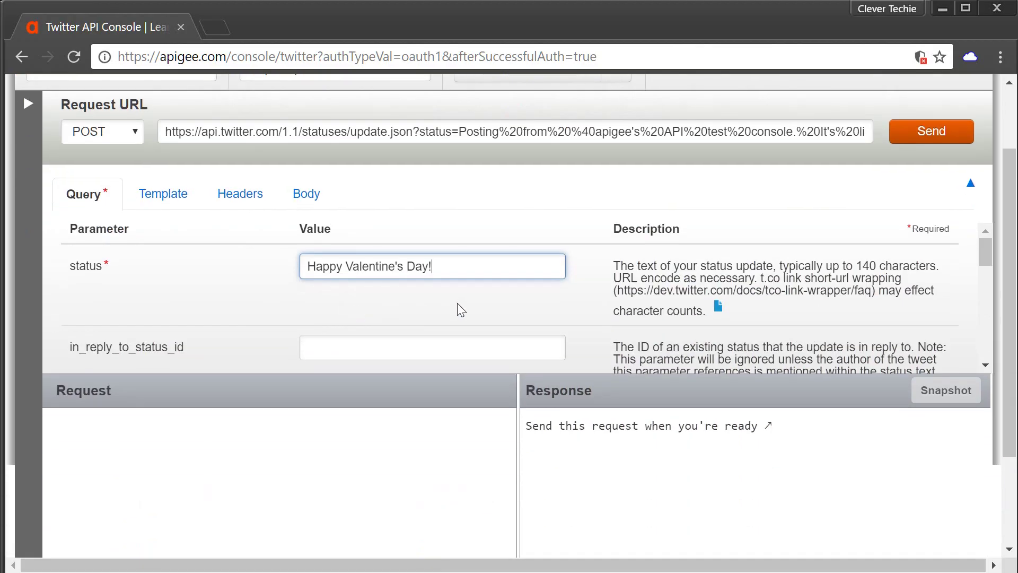
mouse_move(986, 249)
mouse_down()
mouse_move(978, 283)
mouse_move(982, 234)
mouse_up()
click(941, 137)
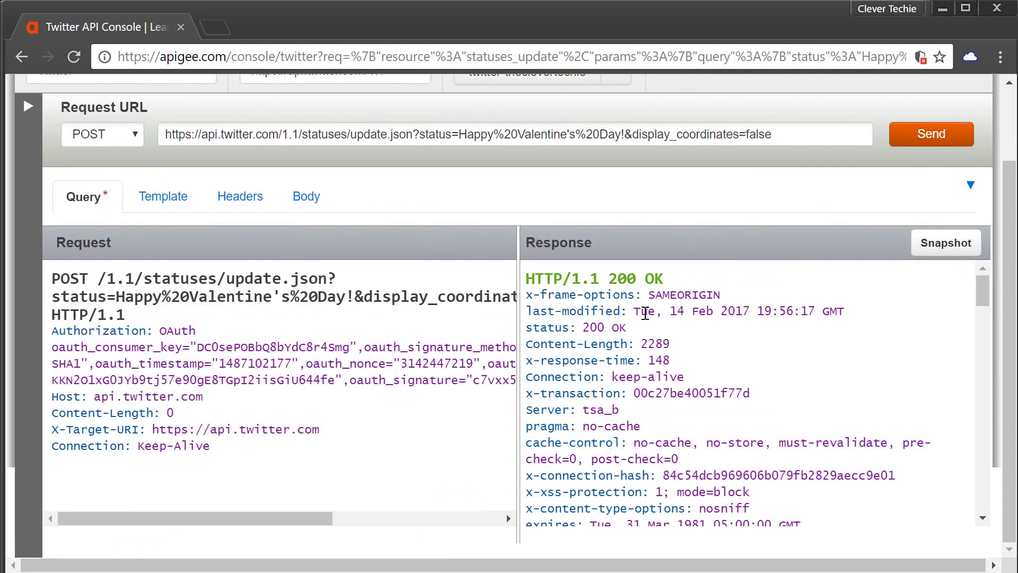
Step: Open the Twitter profile page and find the 'Happy Valentine's Day!' tweet at the top
scroll(703, 343, down, 10)
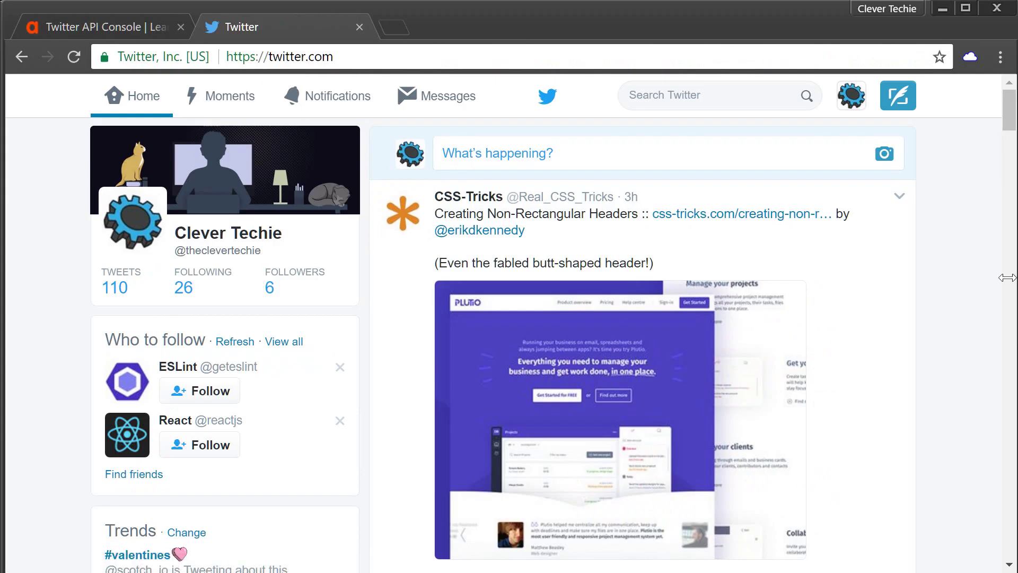
scroll(257, 280, down, 7)
scroll(275, 291, up, 7)
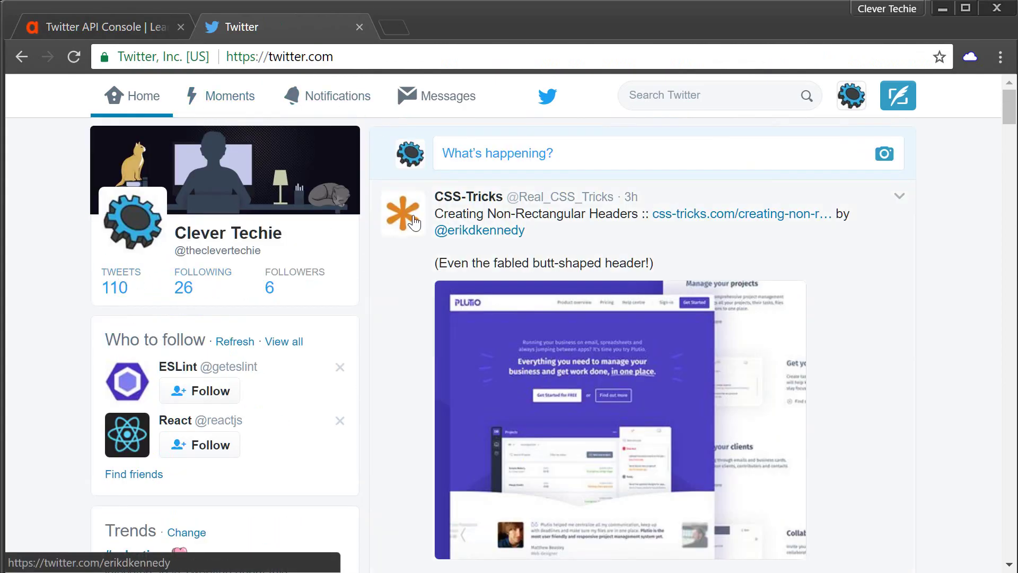
click(126, 280)
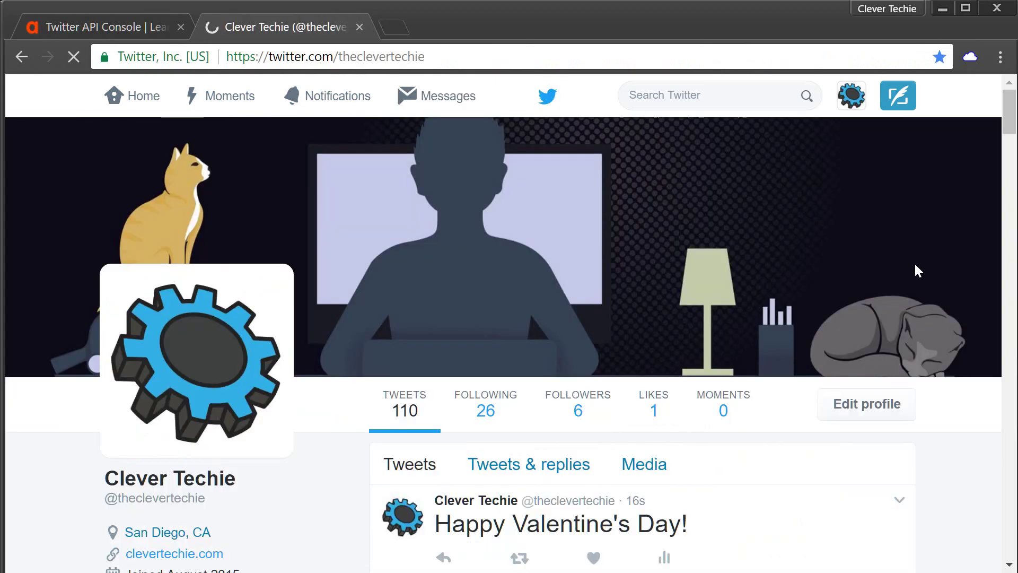
scroll(548, 377, down, 3)
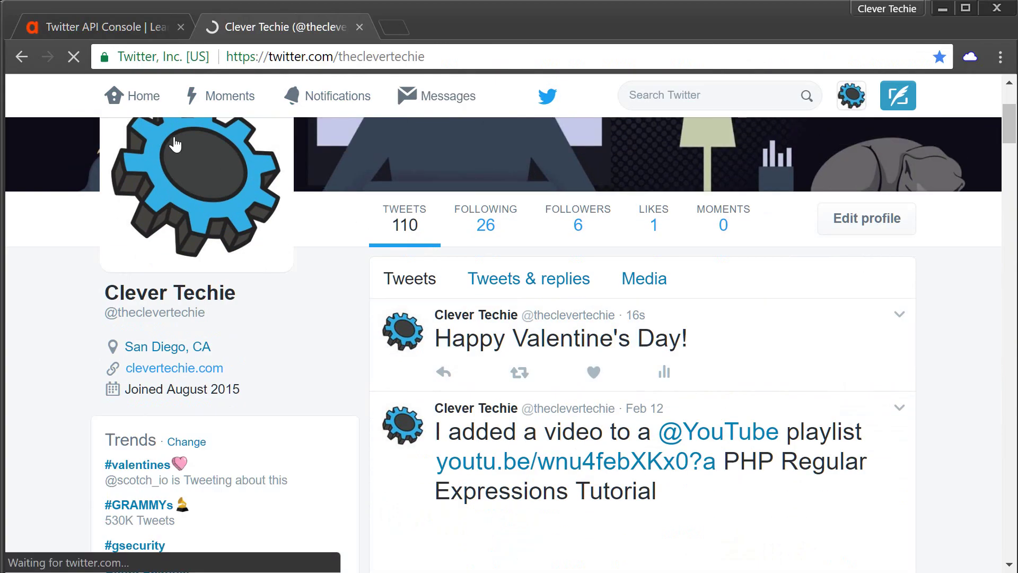
Step: Switch back to the Twitter API Console tab showing the statuses/update JSON response
click(117, 33)
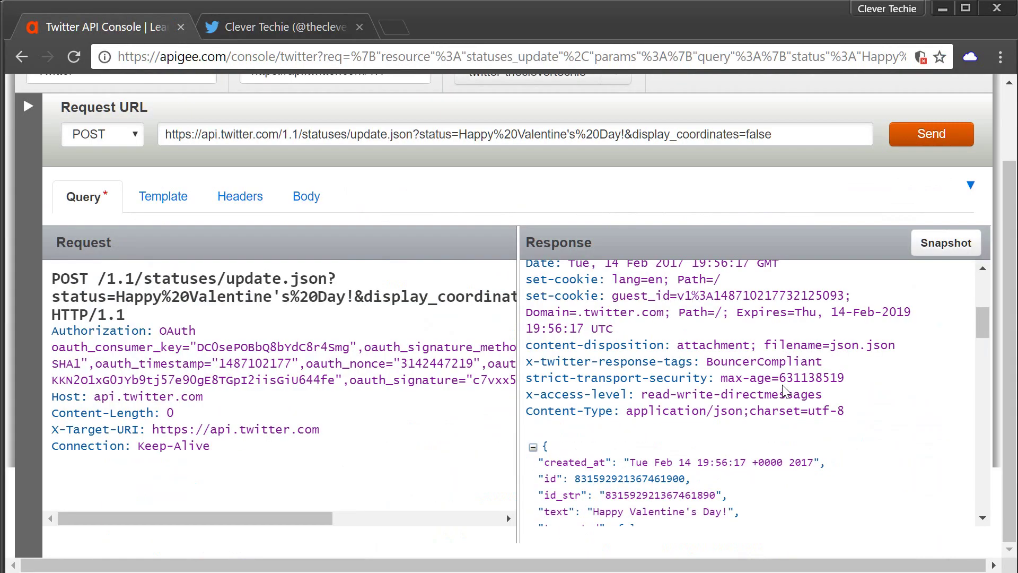